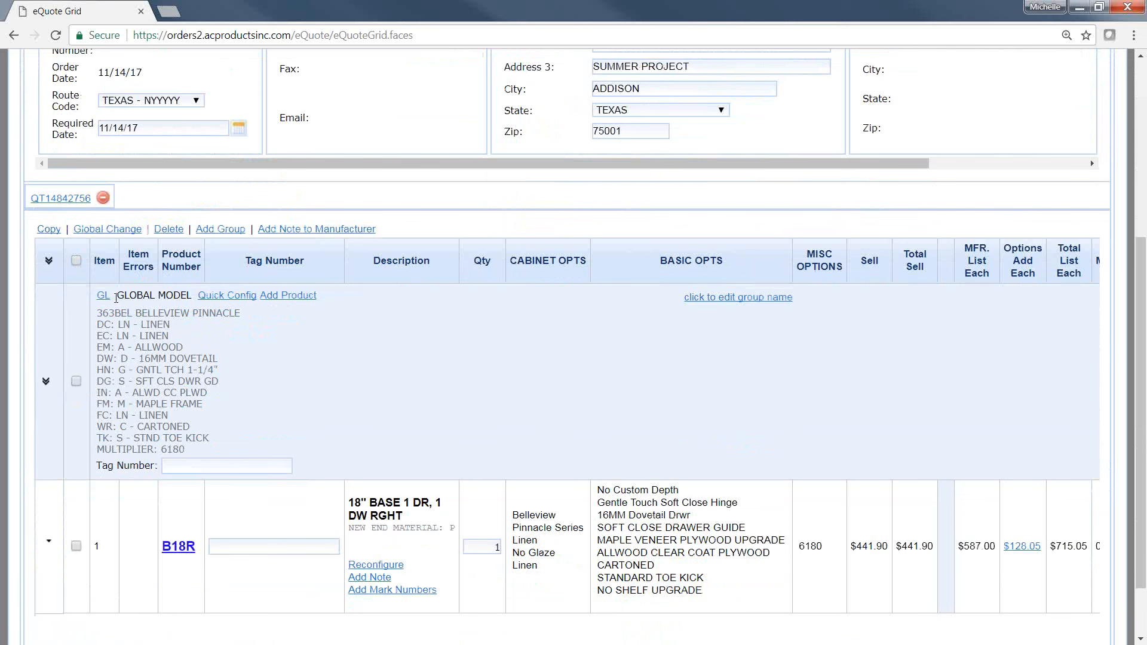
Examine the option list of the existing Belleview Pinnacle global model in the quote
{"action": "left_click_drag", "start_coordinate": [114, 295], "coordinate": [192, 295]}
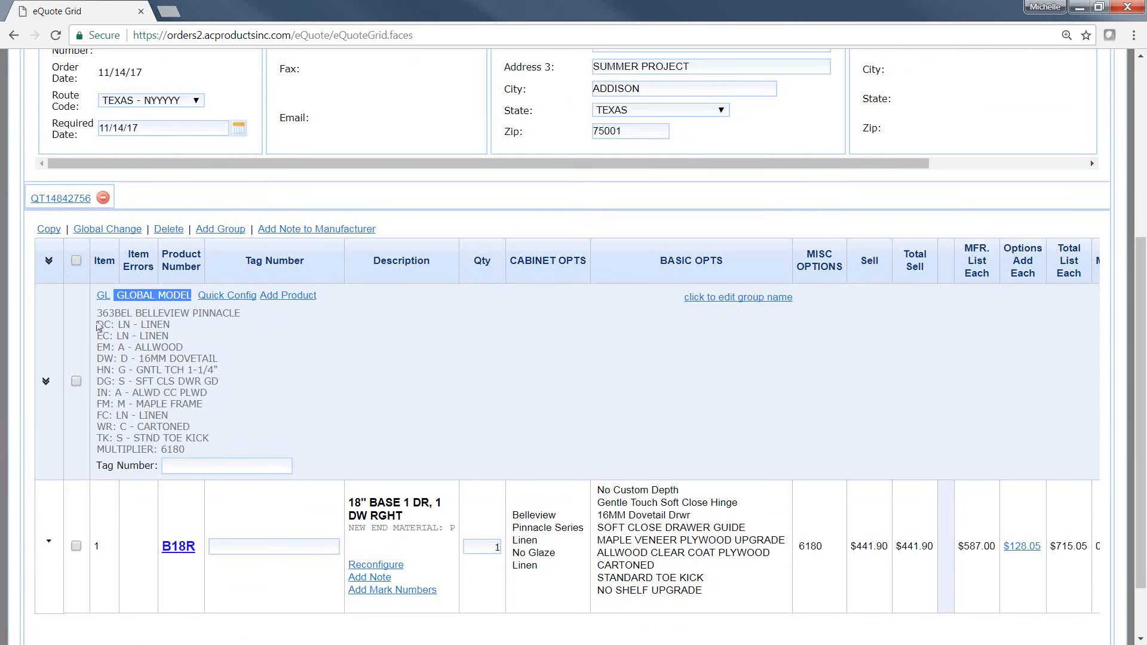
{"action": "left_click_drag", "start_coordinate": [98, 313], "coordinate": [217, 448]}
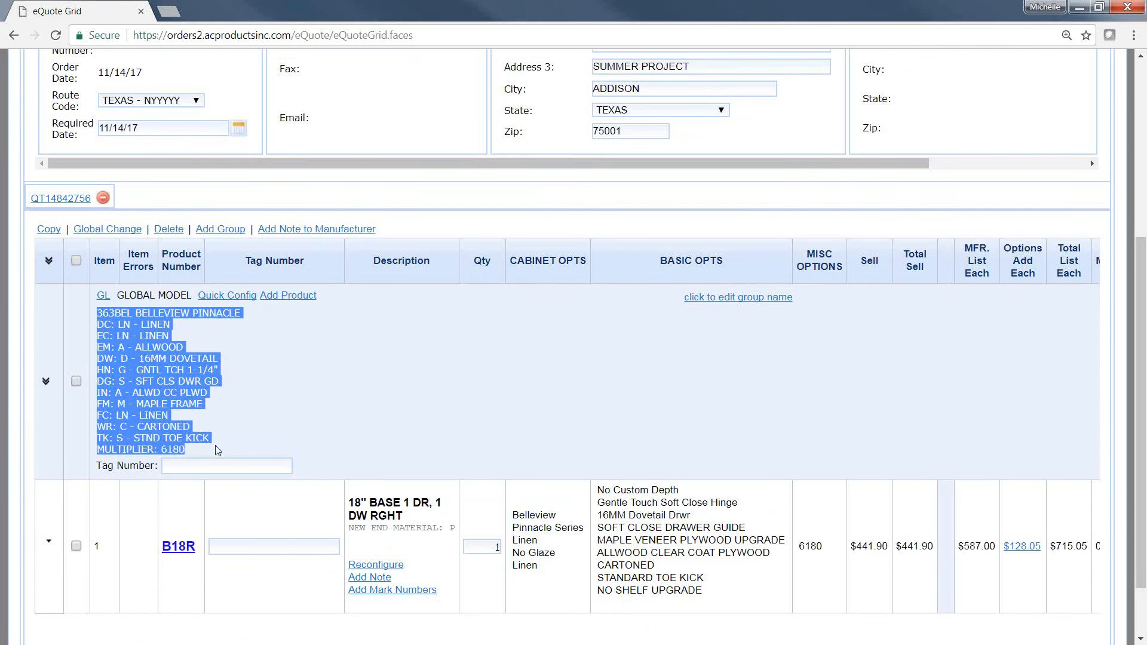
{"action": "left_click", "coordinate": [224, 442]}
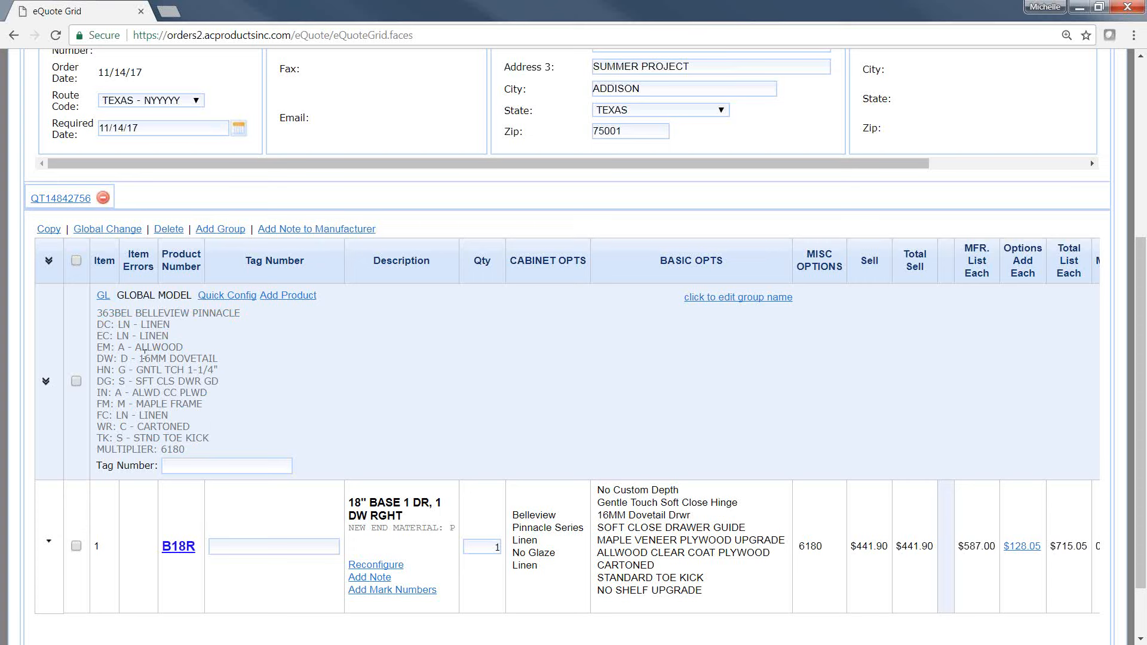
{"action": "left_click_drag", "start_coordinate": [97, 312], "coordinate": [232, 444]}
{"action": "left_click", "coordinate": [233, 442]}
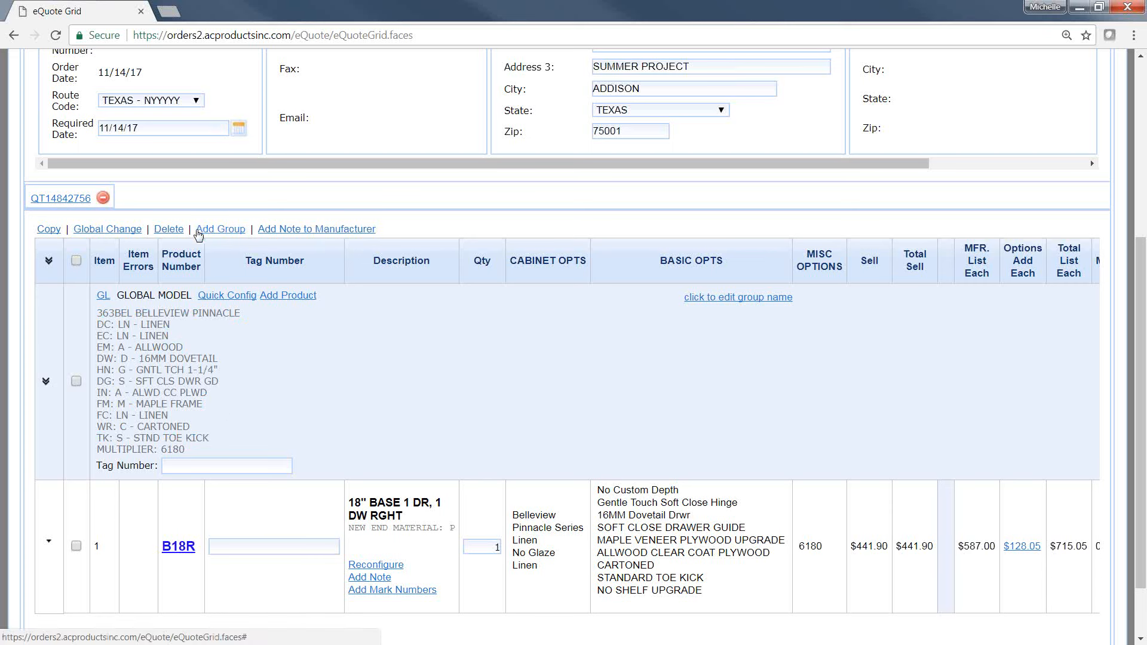
Add a new group to the quote
{"action": "left_click_drag", "start_coordinate": [255, 230], "coordinate": [199, 236]}
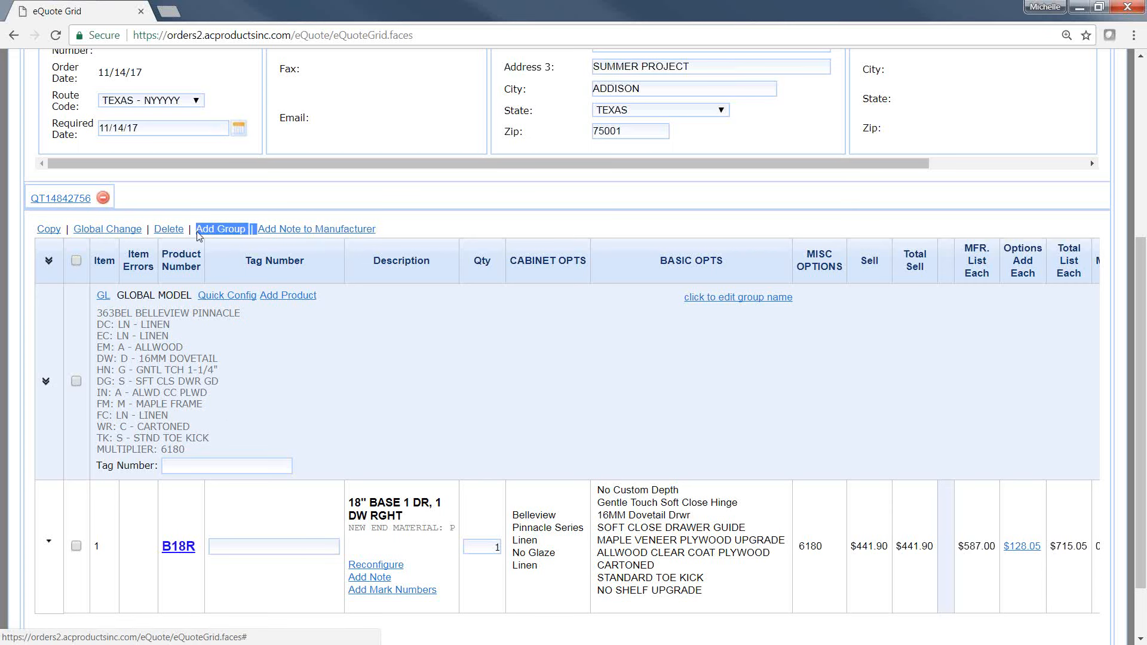
{"action": "left_click", "coordinate": [198, 235]}
{"action": "left_click", "coordinate": [225, 230]}
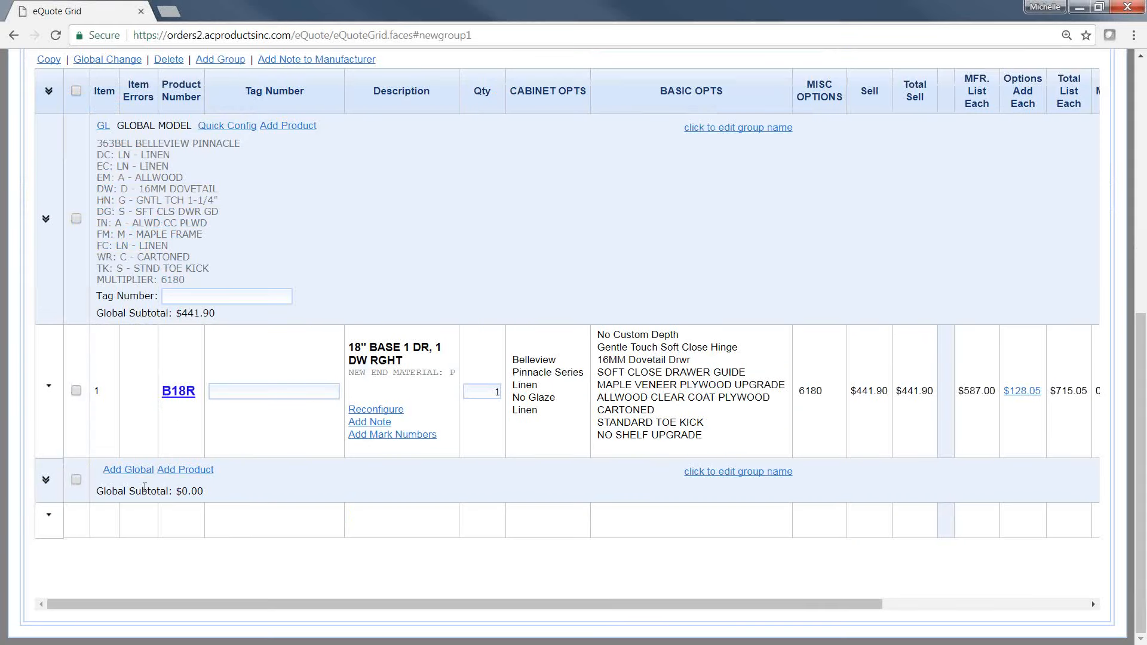
Add the GLOBAL MODEL product as the global of the new empty group
{"action": "left_click_drag", "start_coordinate": [100, 472], "coordinate": [155, 473]}
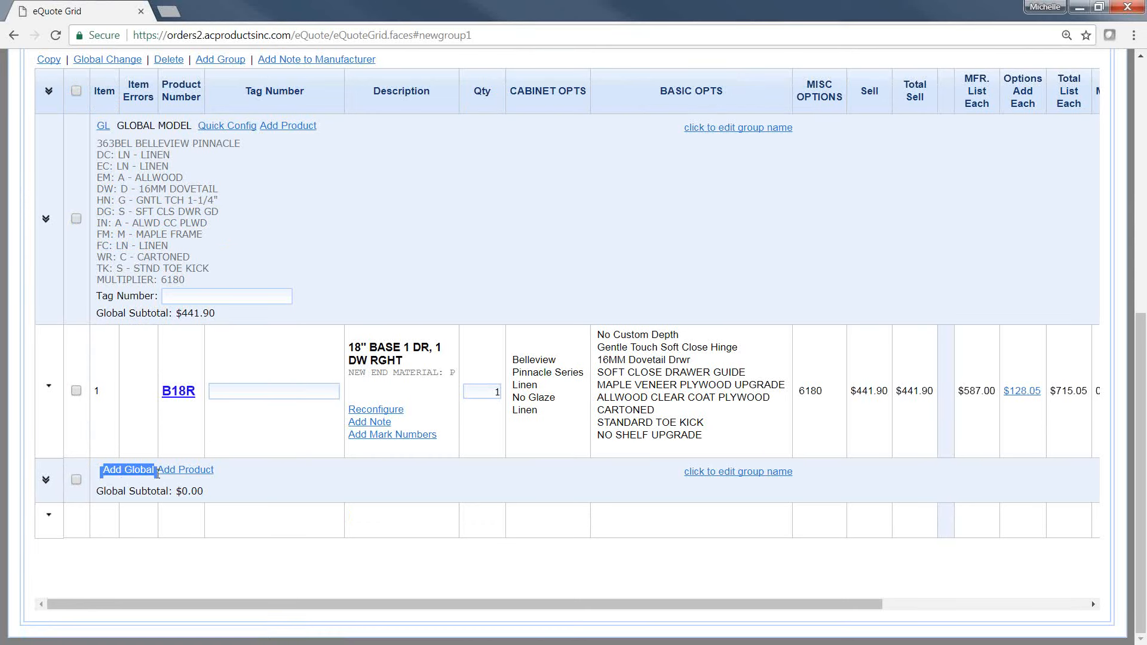
{"action": "left_click", "coordinate": [126, 471]}
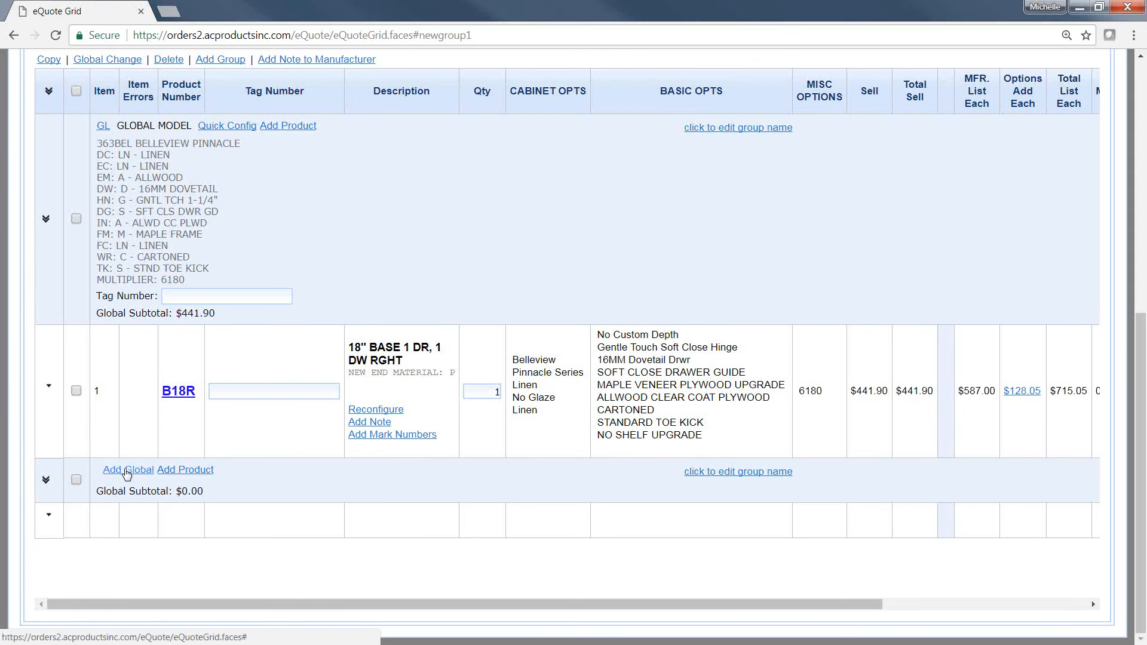
{"action": "left_click", "coordinate": [126, 473]}
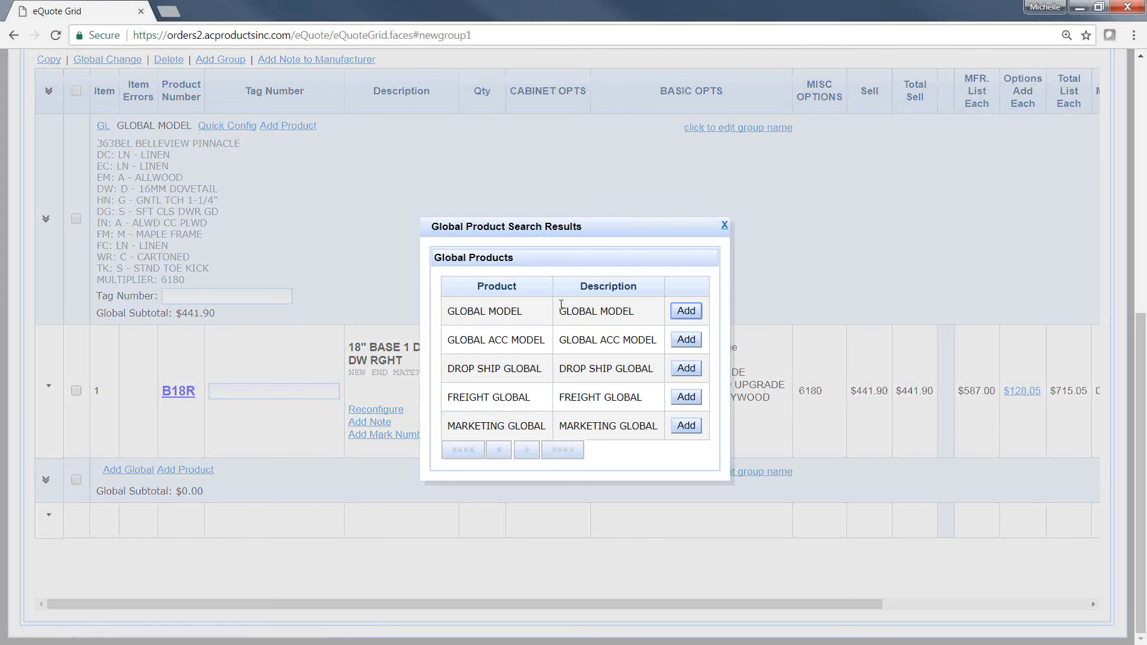
{"action": "left_click_drag", "start_coordinate": [566, 310], "coordinate": [634, 312]}
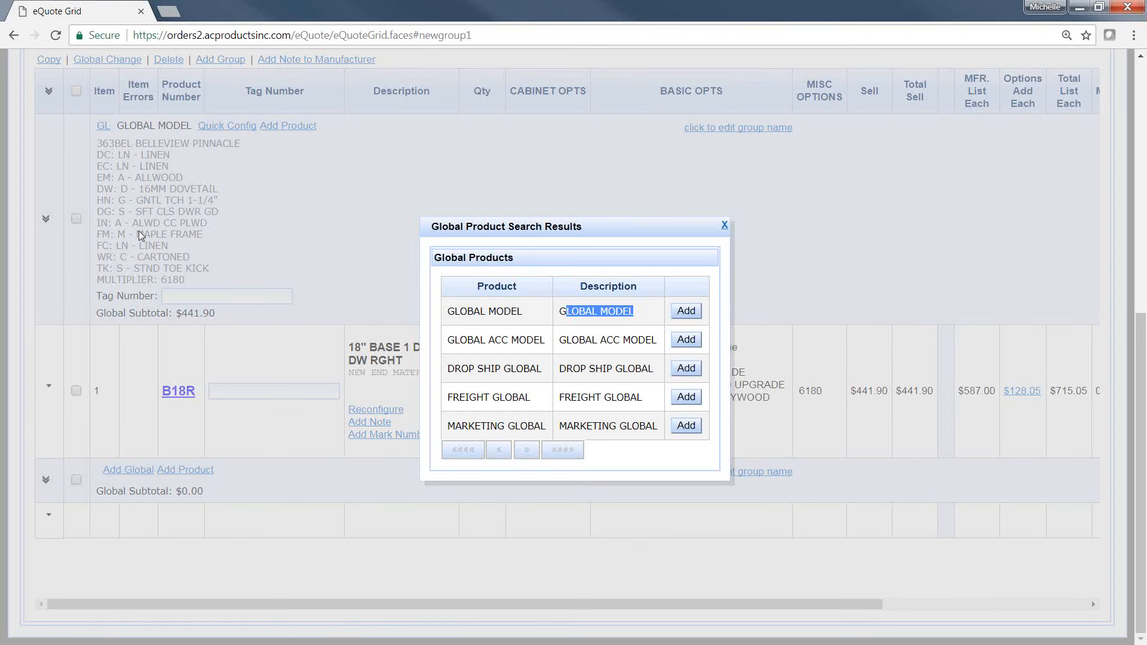
{"action": "left_click", "coordinate": [681, 311]}
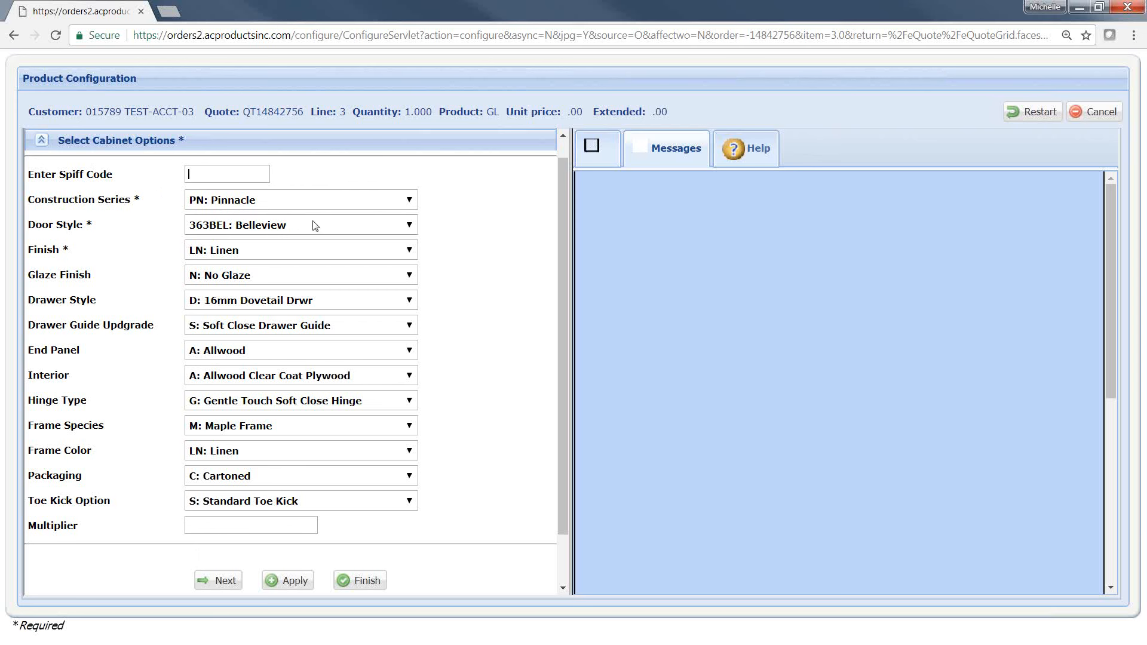
Configure the new global with door style 320ROS: Rossiter Slab and finish ES: Espresso, apply the options and finish the configuration
{"action": "left_click", "coordinate": [366, 226]}
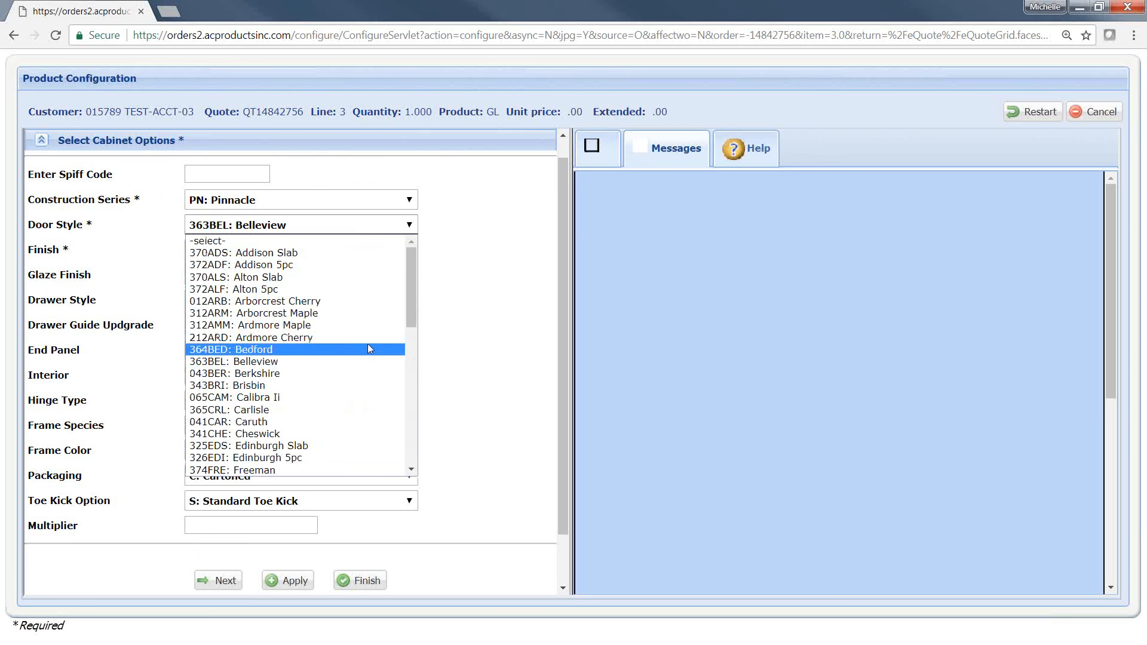
{"action": "scroll", "coordinate": [367, 353], "scroll_direction": "down", "scroll_amount": 6}
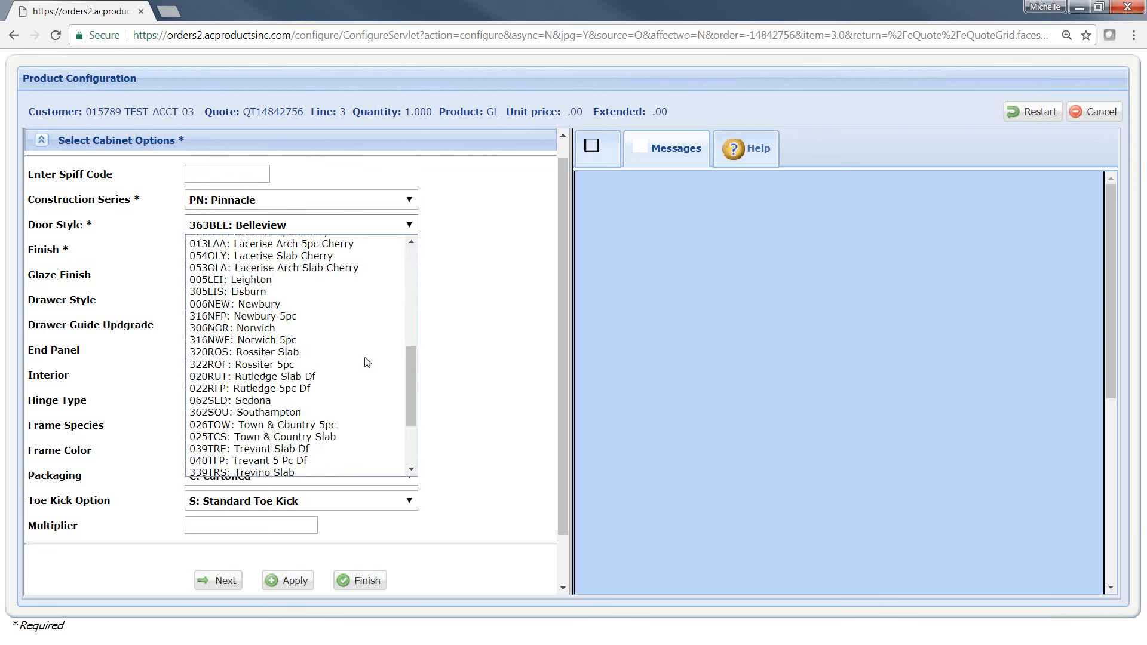
{"action": "left_click", "coordinate": [366, 356]}
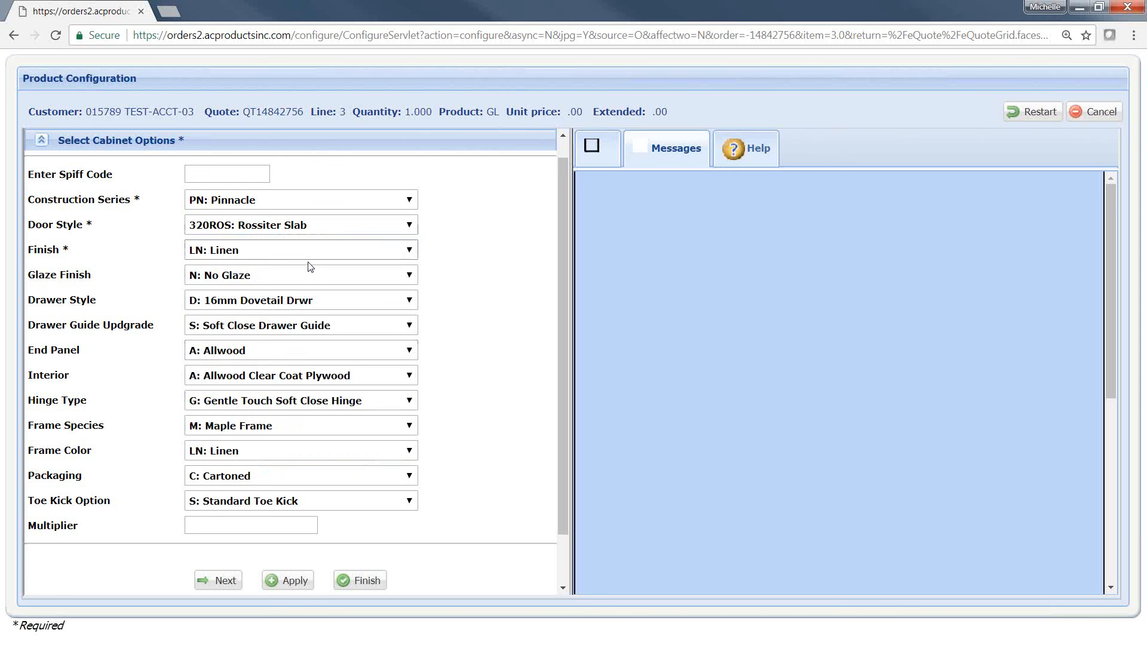
{"action": "left_click", "coordinate": [344, 254]}
{"action": "left_click", "coordinate": [345, 353]}
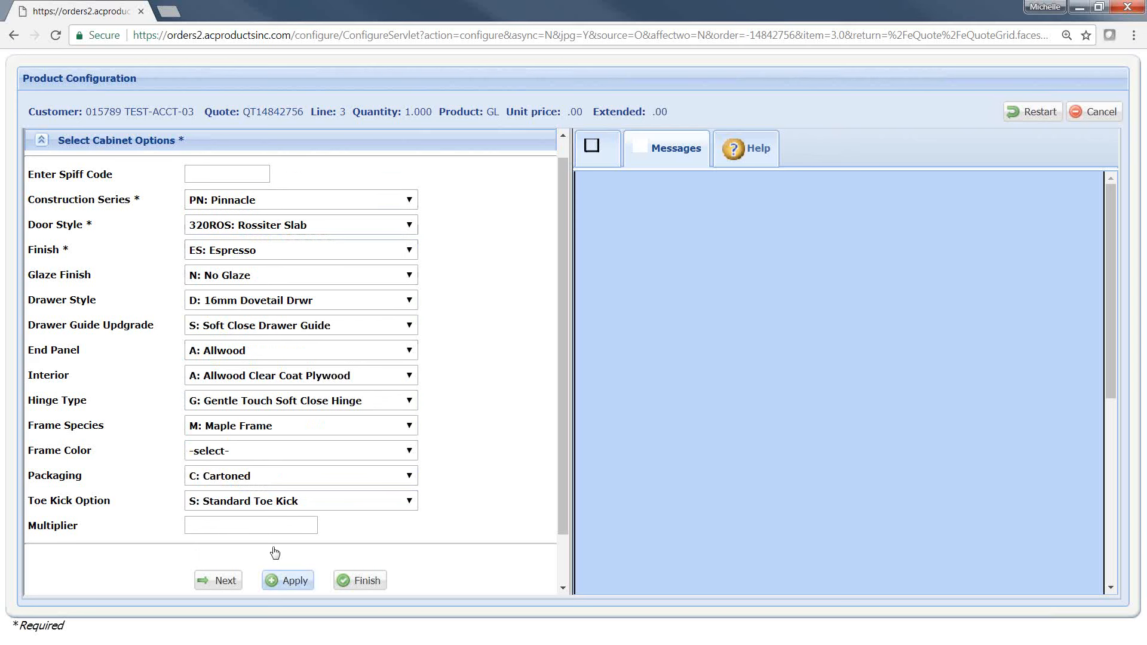
{"action": "left_click", "coordinate": [269, 581]}
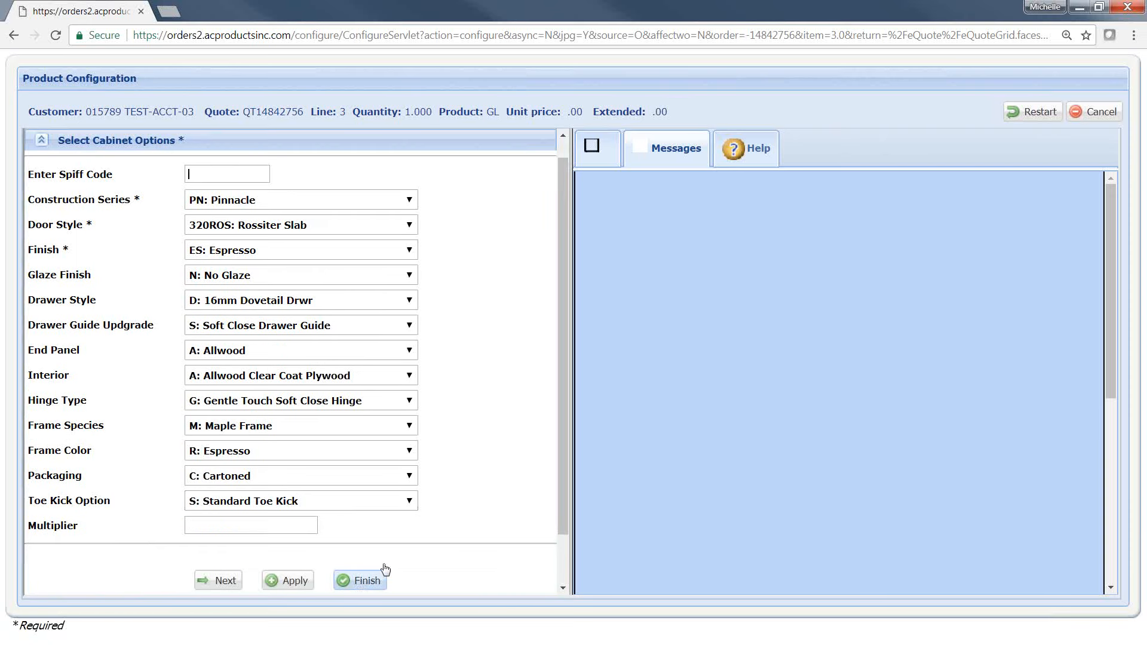
{"action": "scroll", "coordinate": [362, 584], "scroll_direction": "down", "scroll_amount": 1}
{"action": "left_click", "coordinate": [367, 524]}
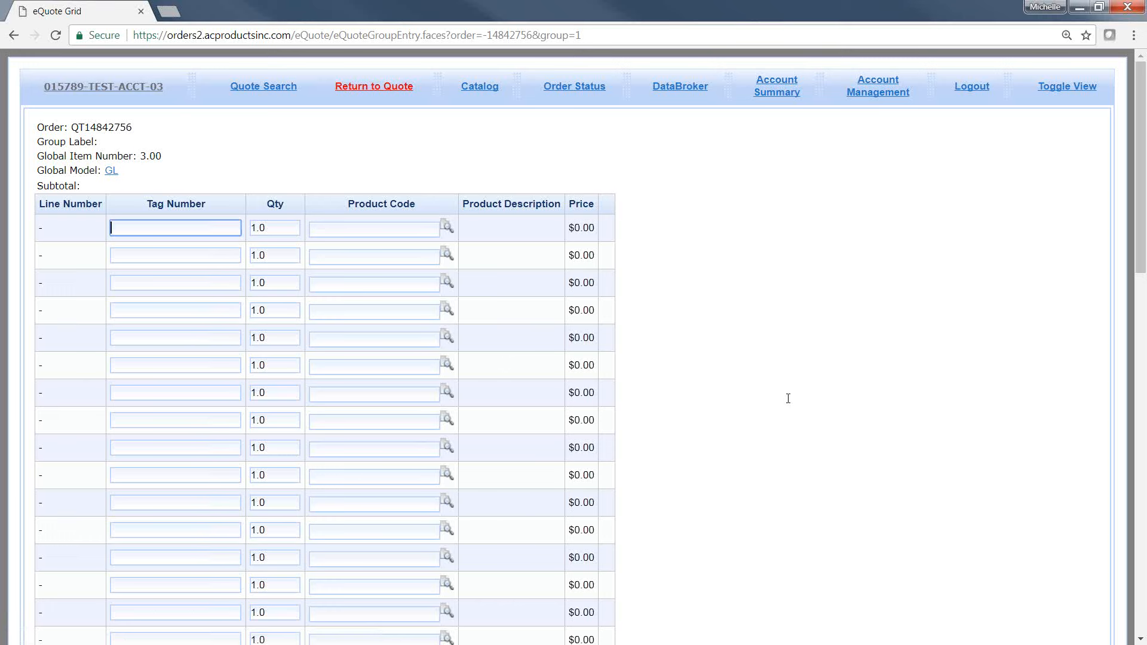
Fill in the first product line with tag UNIT 101 BATH, quantity 2 and product code V30
{"action": "type", "text": "UNIT 101 BATH"}
{"action": "key", "text": "Tab"}
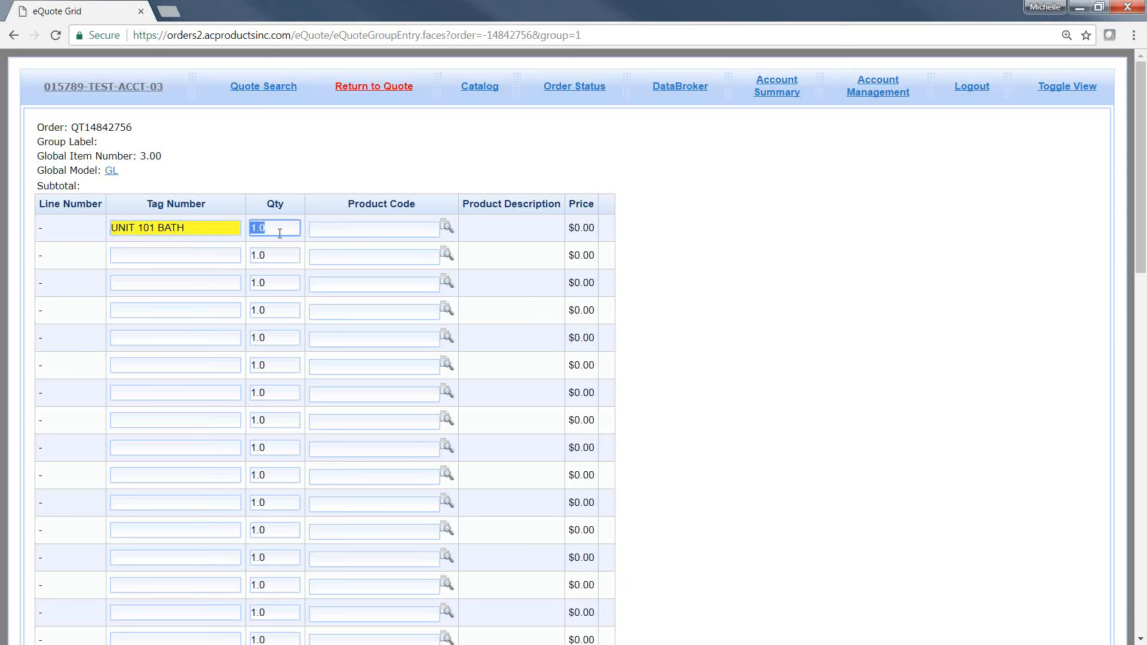
{"action": "type", "text": "2"}
{"action": "key", "text": "Tab"}
{"action": "type", "text": "V30"}
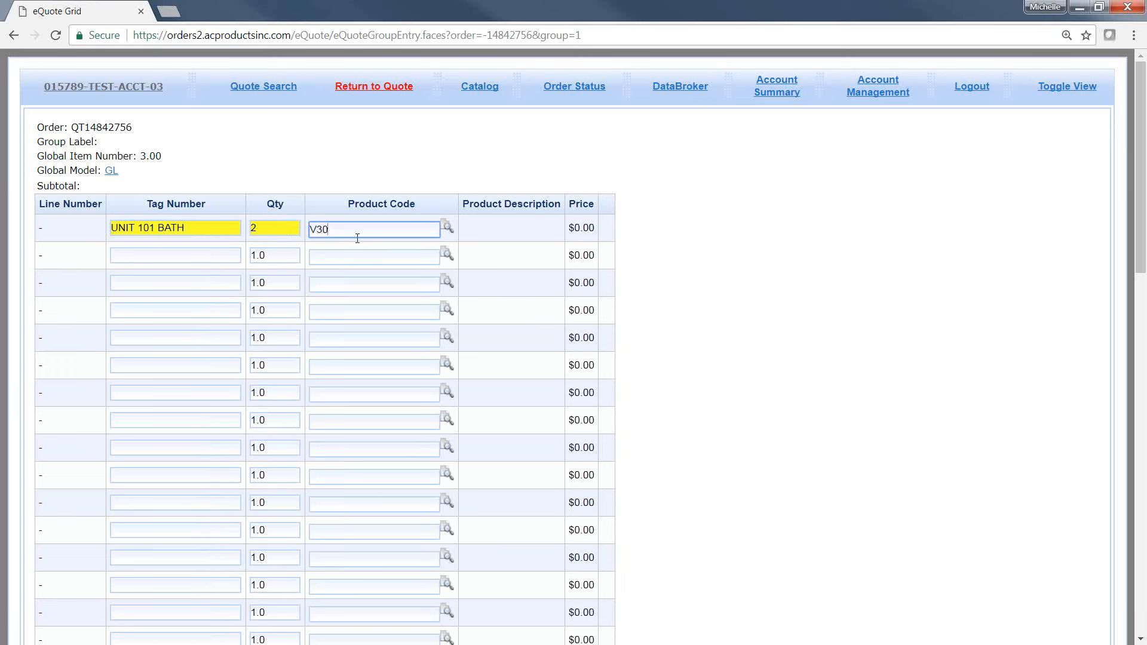
{"action": "left_click_drag", "start_coordinate": [349, 205], "coordinate": [424, 208]}
{"action": "left_click", "coordinate": [403, 232]}
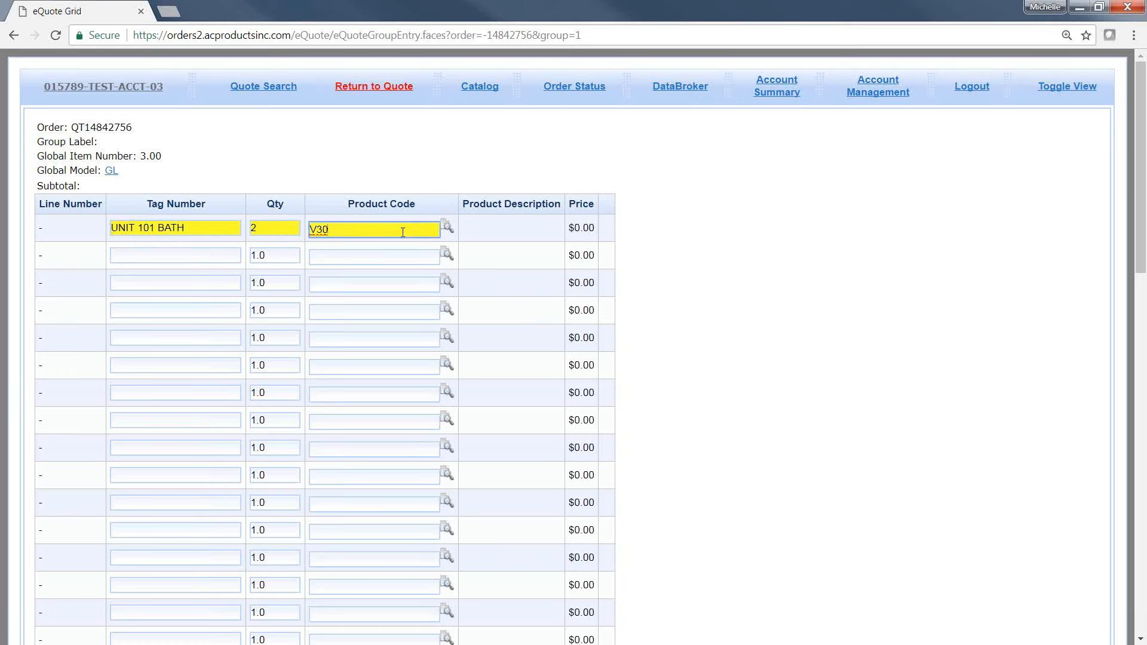
{"action": "key", "text": "Tab"}
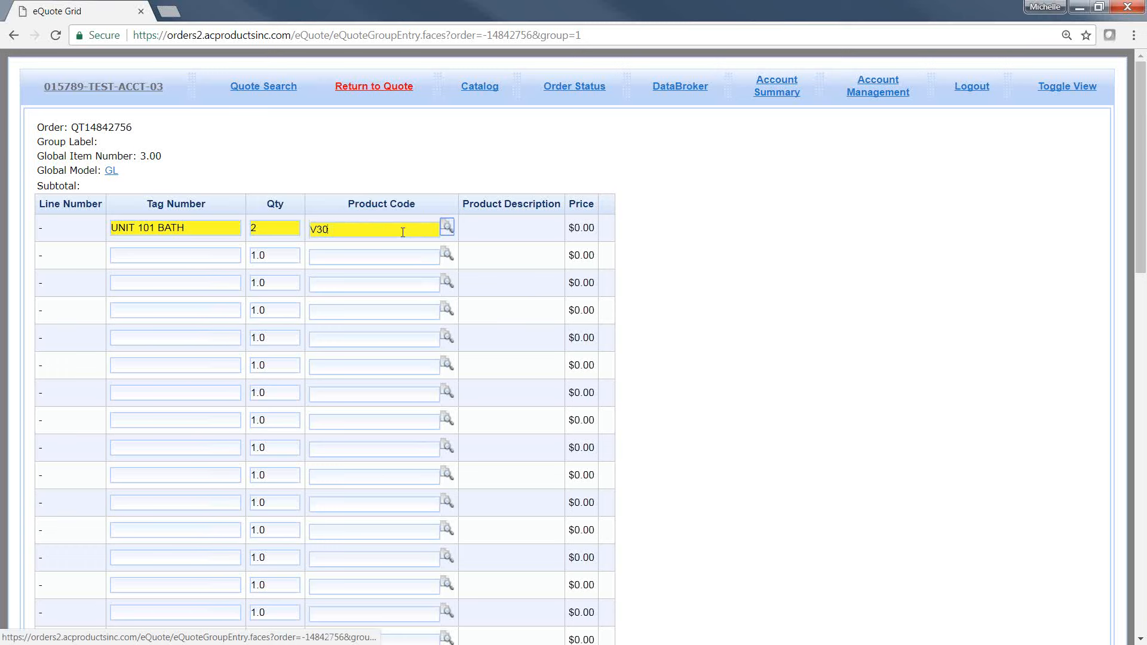
Fill in the second product line with tag UNIT 101 BATH and product code VDB15, keeping the default quantity
{"action": "key", "text": "Tab"}
{"action": "type", "text": "UNIT 101 BATH"}
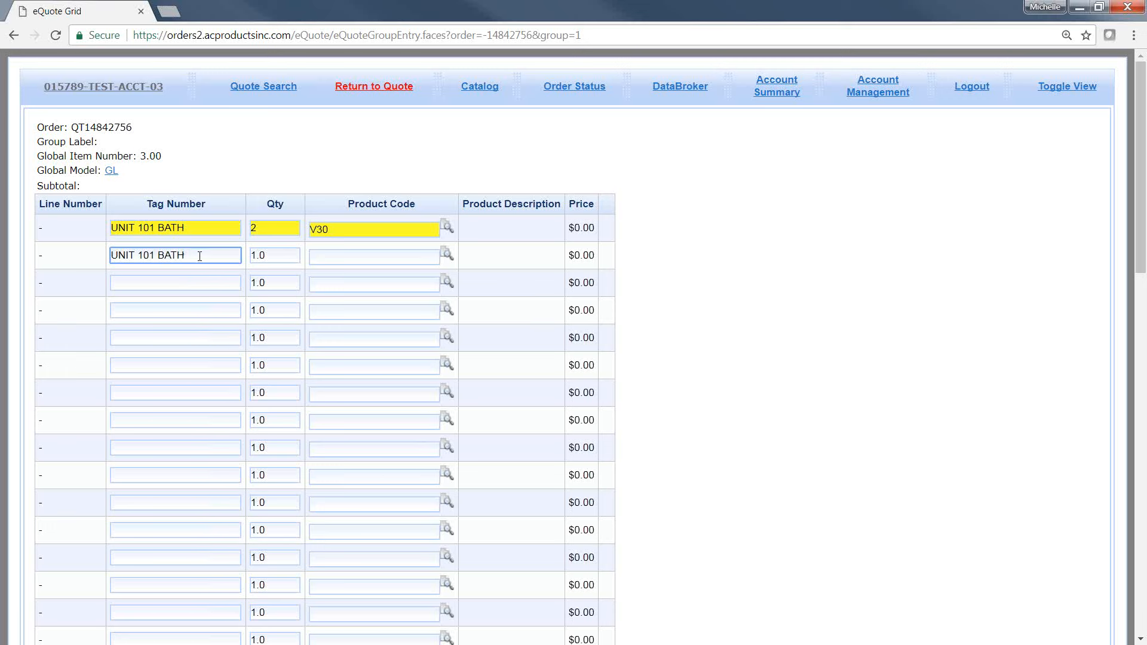
{"action": "key", "text": "Tab"}
{"action": "key", "text": "Tab"}
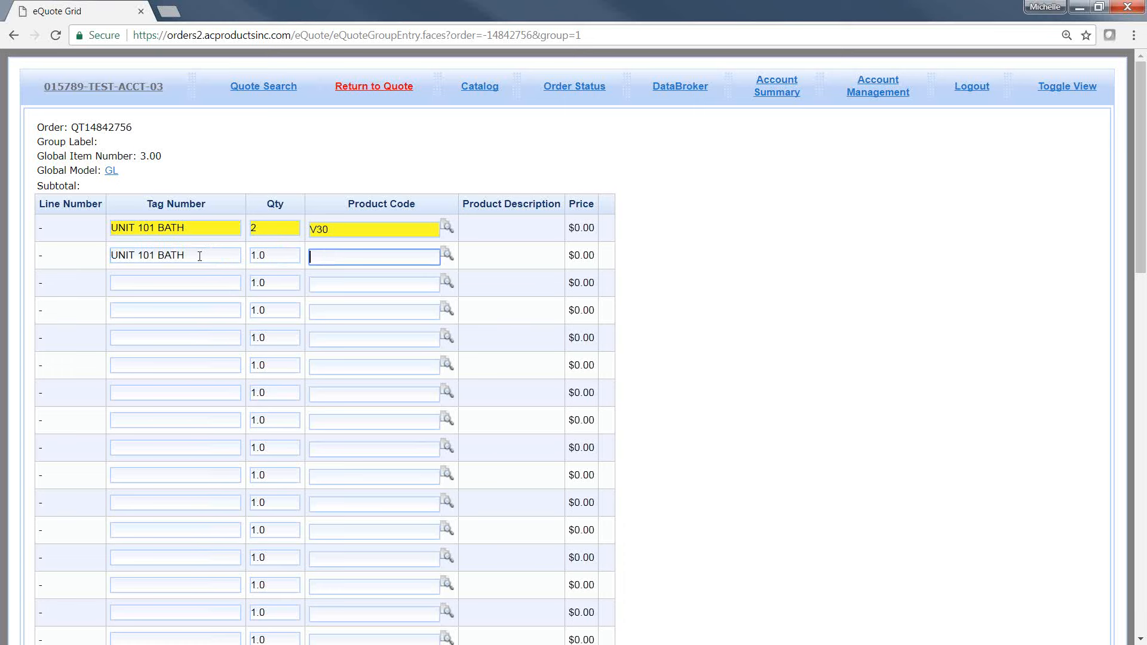
{"action": "type", "text": "VDB15"}
Fill in the third product line with tag UNIT 101 BATH and product code TKS8S
{"action": "key", "text": "Tab"}
{"action": "key", "text": "Tab"}
{"action": "key", "text": "Tab"}
{"action": "key", "text": "Tab"}
{"action": "type", "text": "T"}
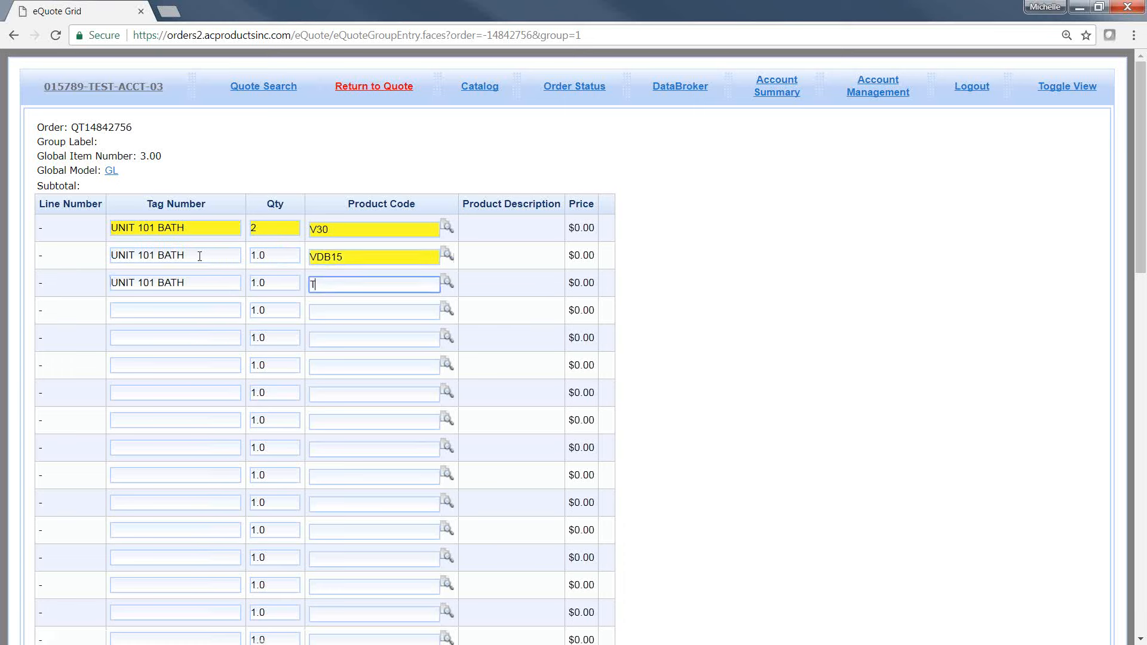
{"action": "type", "text": "KS8S"}
Fill in the fourth product line with tag UNIT 101 BATH and product code UF3
{"action": "key", "text": "Tab"}
{"action": "key", "text": "Tab"}
{"action": "key", "text": "Tab"}
{"action": "key", "text": "Tab"}
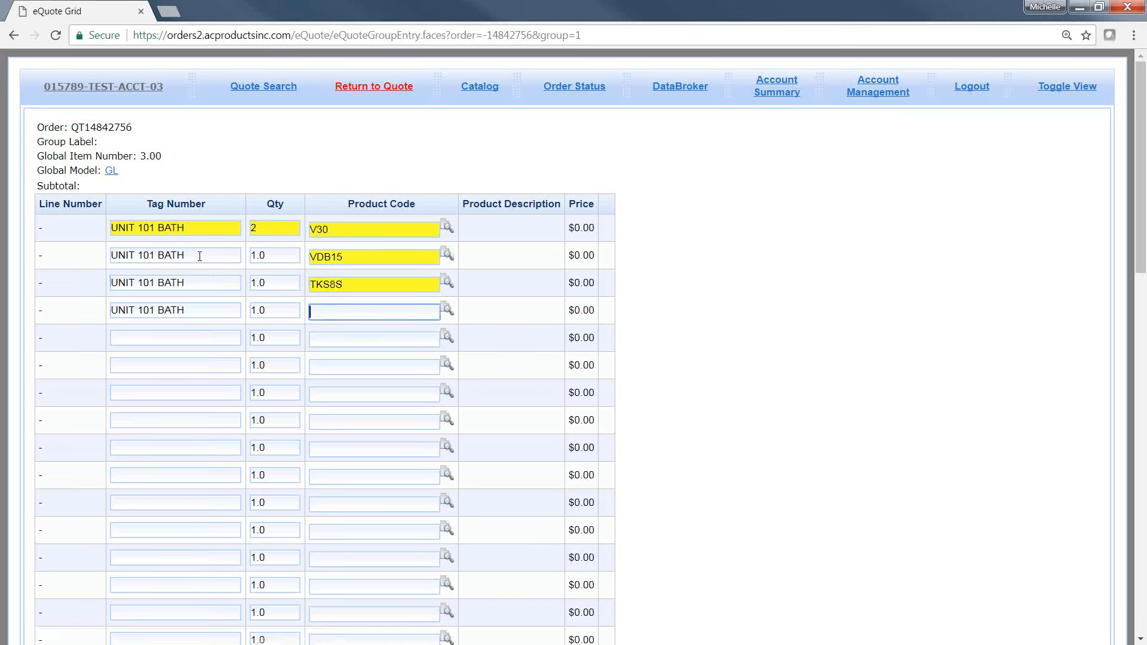
{"action": "type", "text": "UF3"}
{"action": "key", "text": "Tab"}
{"action": "key", "text": "Tab"}
{"action": "key", "text": "Tab"}
{"action": "key", "text": "Tab"}
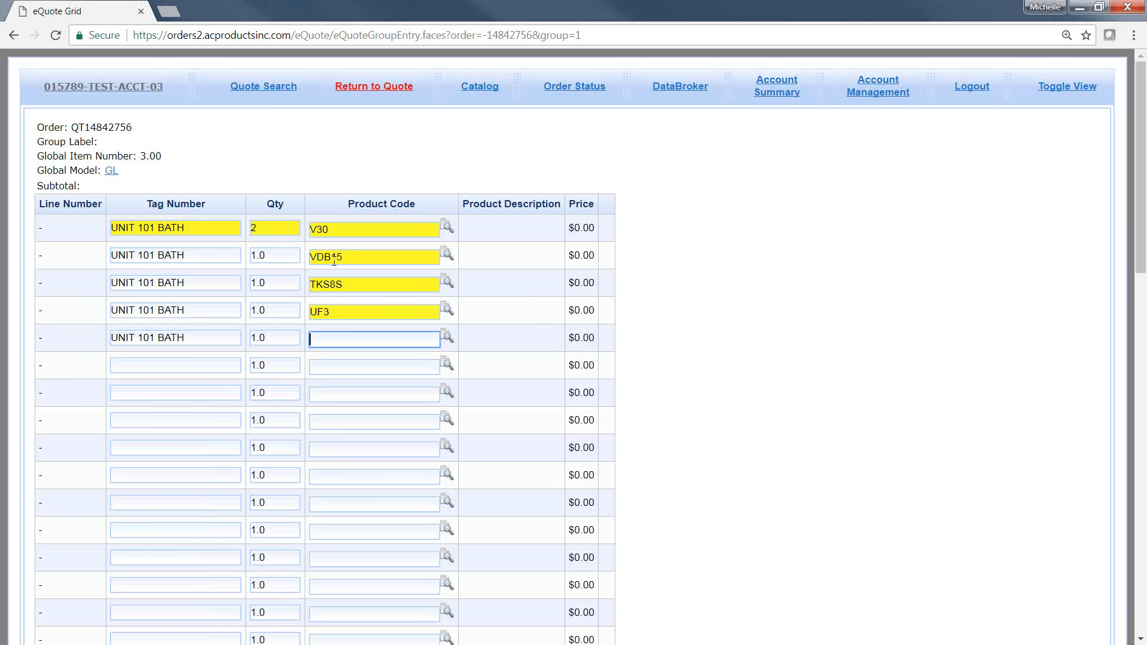
Add the entered product lines to the new group and return to the quote
{"action": "scroll", "coordinate": [328, 428], "scroll_direction": "down", "scroll_amount": 5}
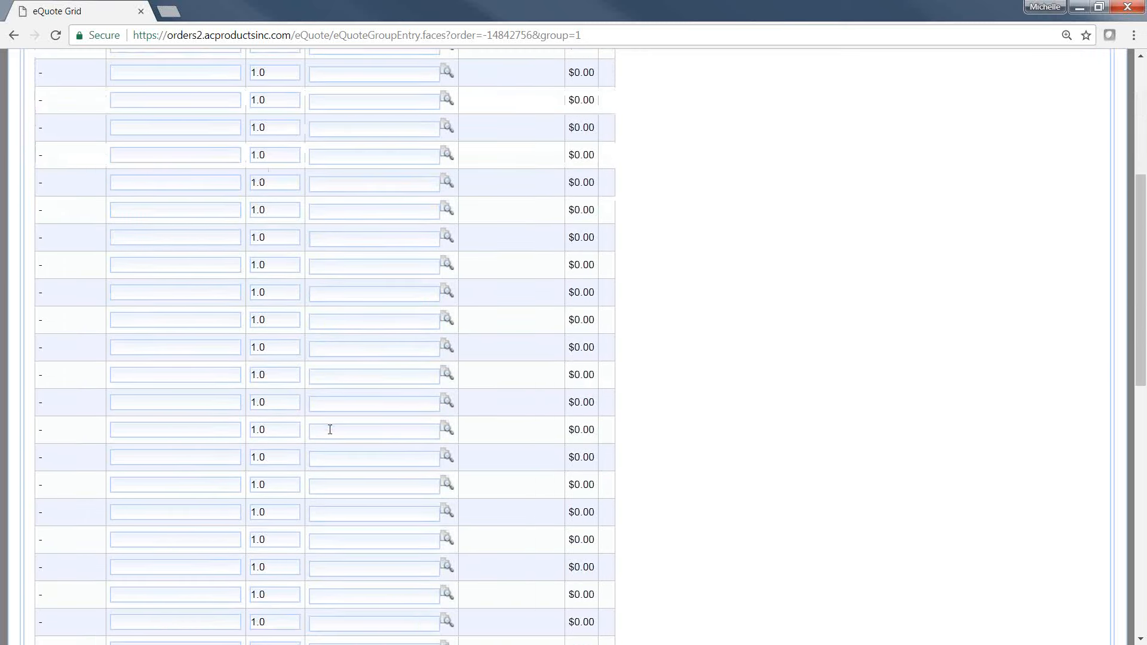
{"action": "scroll", "coordinate": [257, 490], "scroll_direction": "down", "scroll_amount": 5}
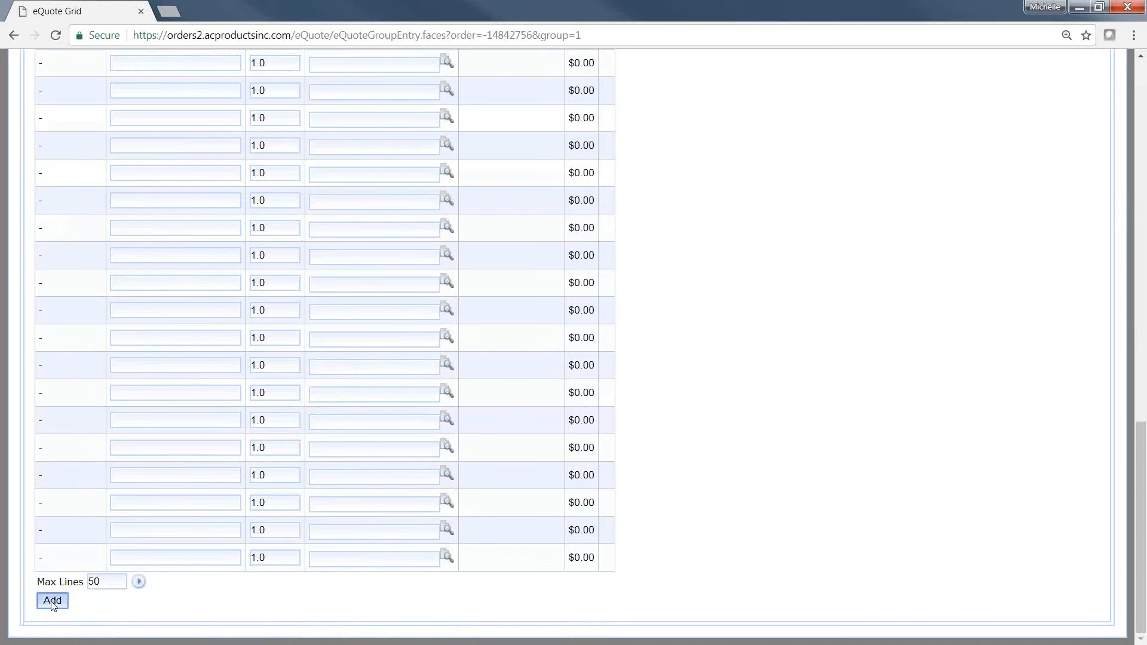
{"action": "left_click", "coordinate": [52, 602]}
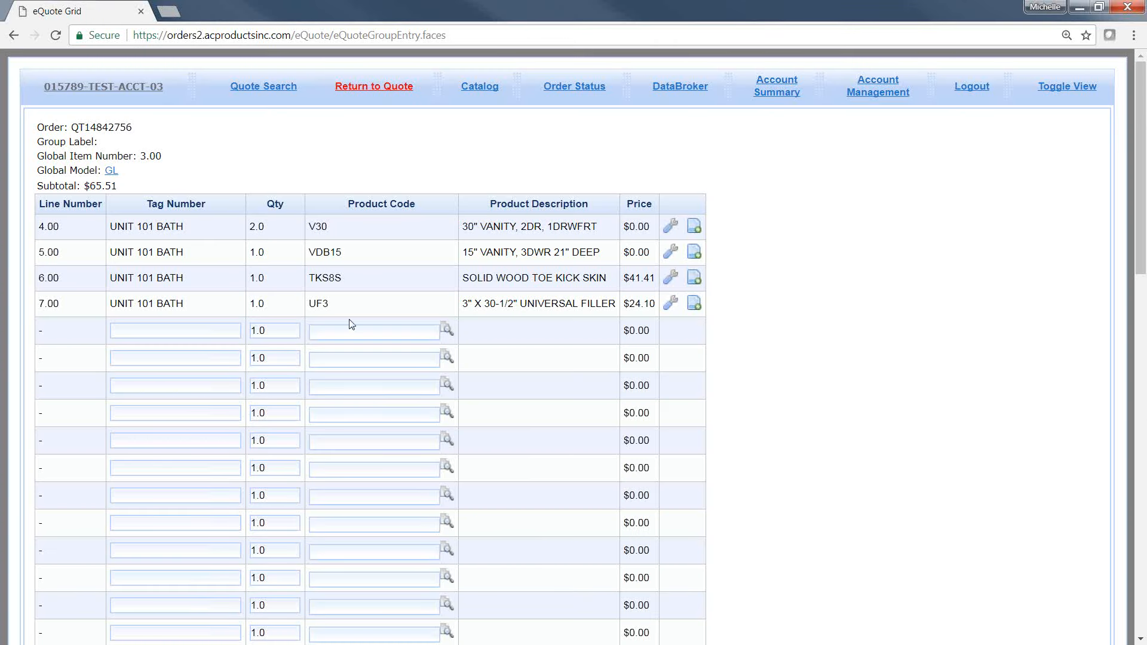
{"action": "left_click", "coordinate": [357, 96]}
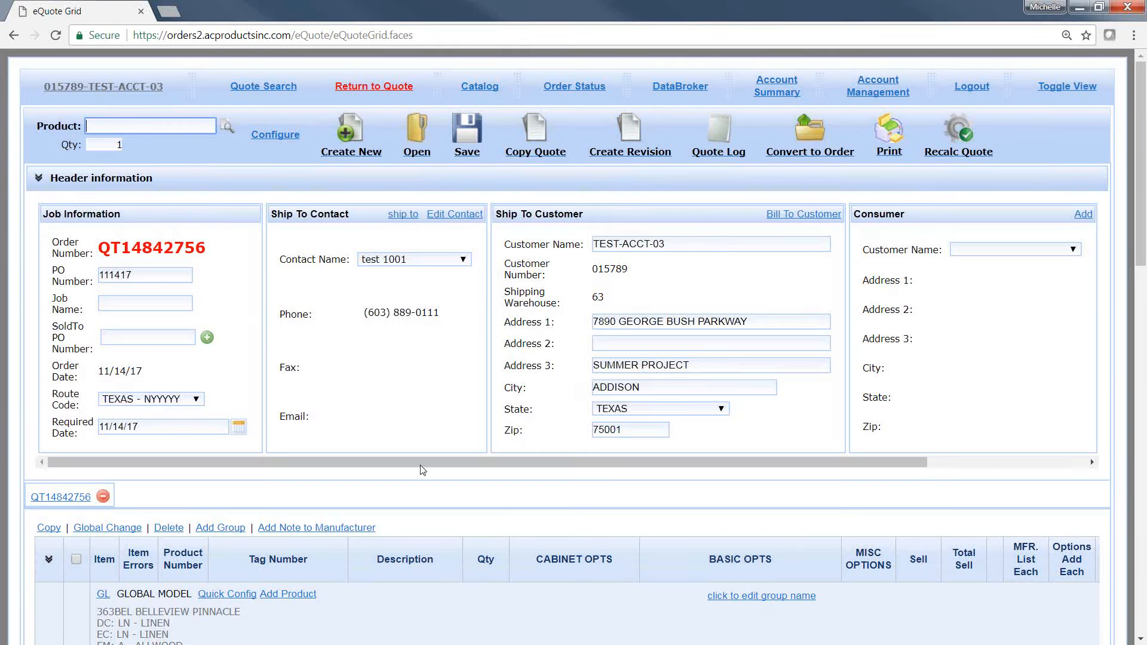
Check the quote's overall total in the Totals section of the header information
{"action": "left_click_drag", "start_coordinate": [420, 465], "coordinate": [833, 469]}
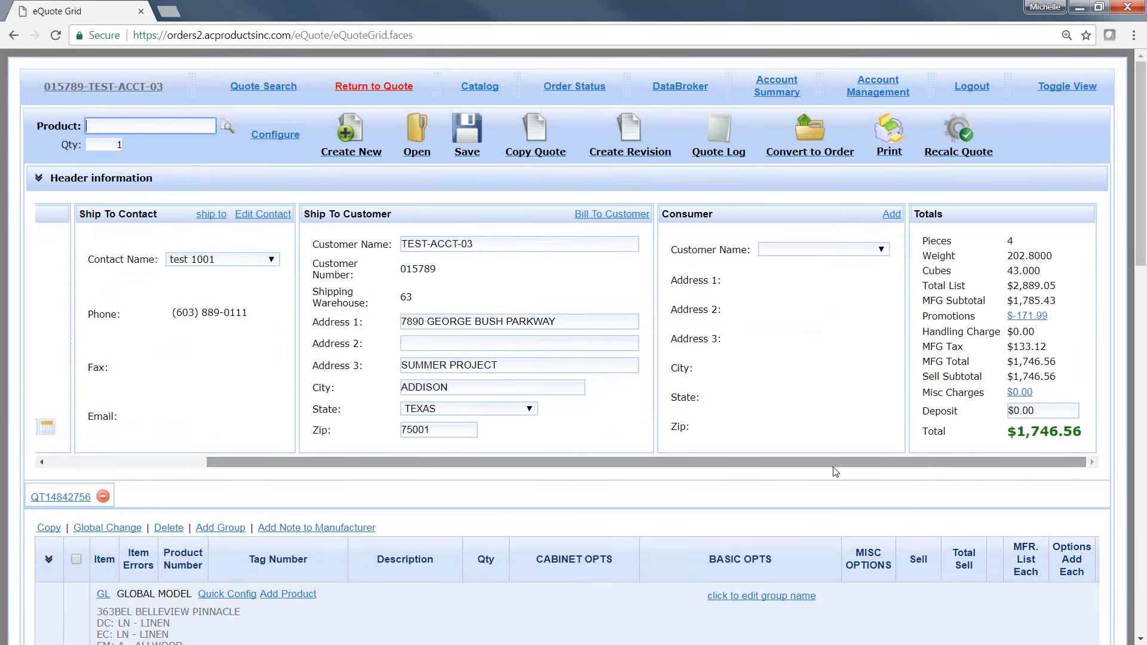
{"action": "mouse_move", "coordinate": [1100, 435]}
{"action": "left_mouse_down"}
{"action": "mouse_move", "coordinate": [1086, 440]}
{"action": "mouse_move", "coordinate": [1095, 432]}
{"action": "left_mouse_up"}
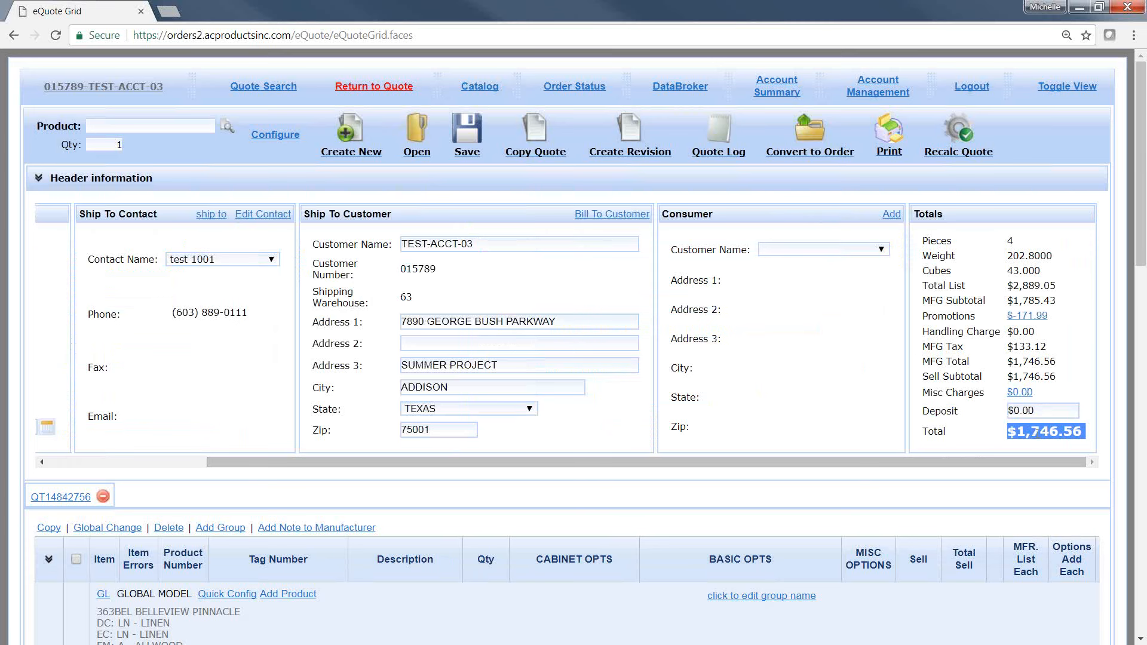
{"action": "left_click_drag", "start_coordinate": [1038, 462], "coordinate": [488, 420]}
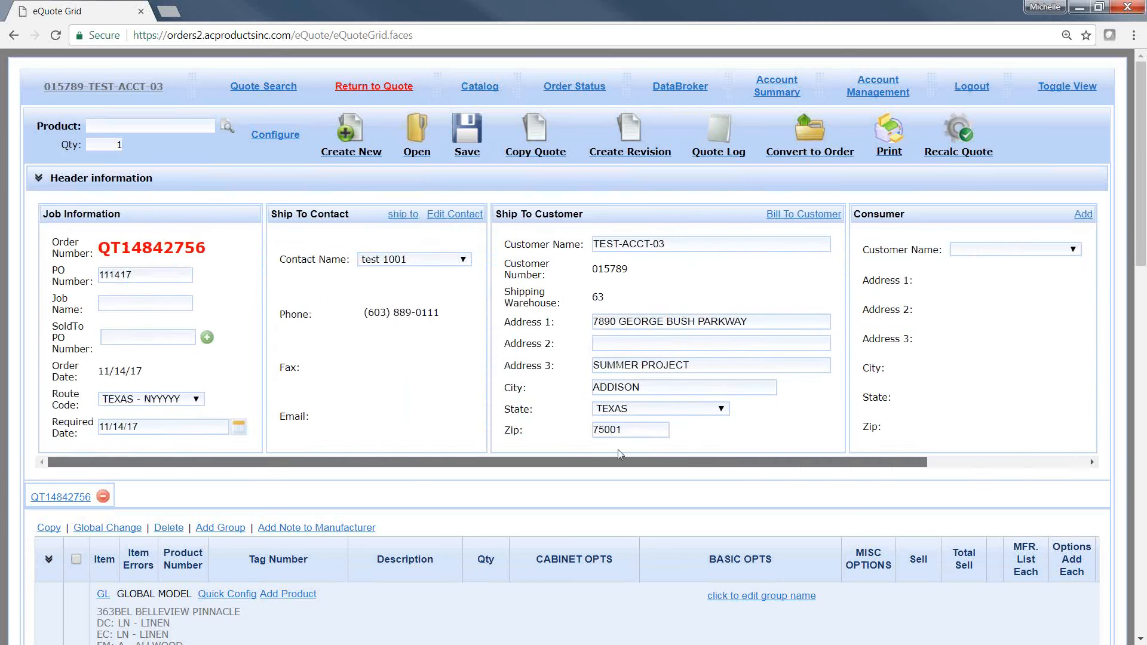
Review the specifications of the Belleview and Rossiter Slab global groups and the product lines listed under each
{"action": "scroll", "coordinate": [489, 419], "scroll_direction": "down", "scroll_amount": 6}
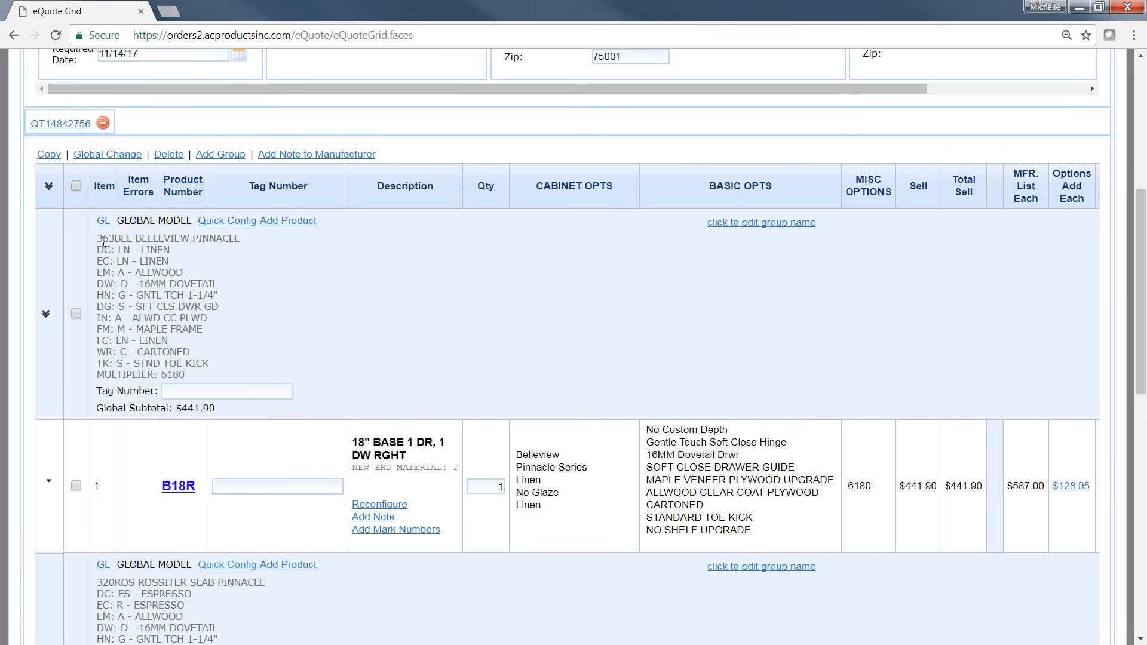
{"action": "left_click_drag", "start_coordinate": [98, 239], "coordinate": [259, 346]}
{"action": "left_click", "coordinate": [261, 349]}
{"action": "scroll", "coordinate": [261, 349], "scroll_direction": "down", "scroll_amount": 2}
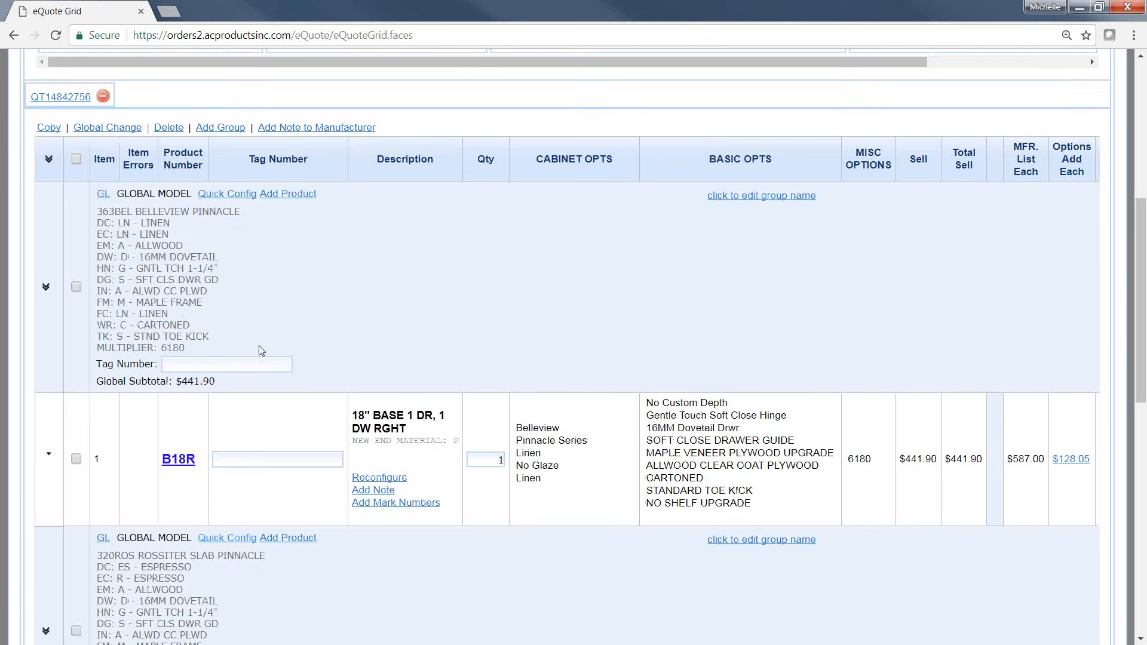
{"action": "left_click_drag", "start_coordinate": [96, 433], "coordinate": [209, 559]}
{"action": "scroll", "coordinate": [249, 541], "scroll_direction": "down", "scroll_amount": 3}
{"action": "scroll", "coordinate": [245, 532], "scroll_direction": "down", "scroll_amount": 2}
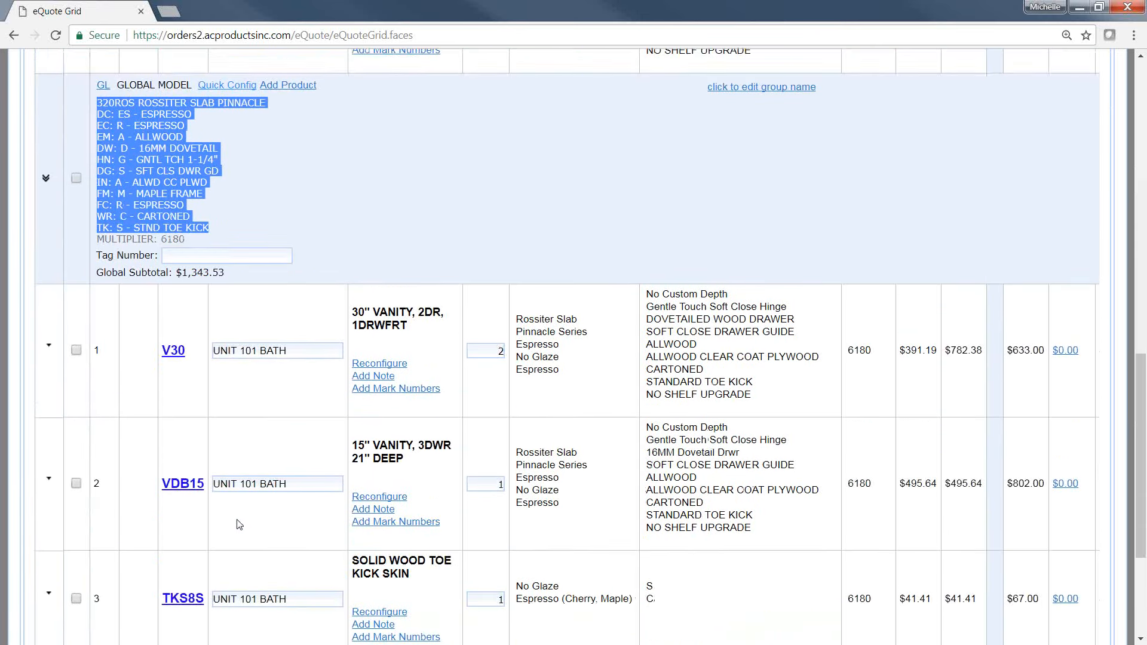
{"action": "scroll", "coordinate": [188, 599], "scroll_direction": "down", "scroll_amount": 3}
Compare the global subtotals of the Belleview and Rossiter Slab groups
{"action": "scroll", "coordinate": [186, 597], "scroll_direction": "up", "scroll_amount": 7}
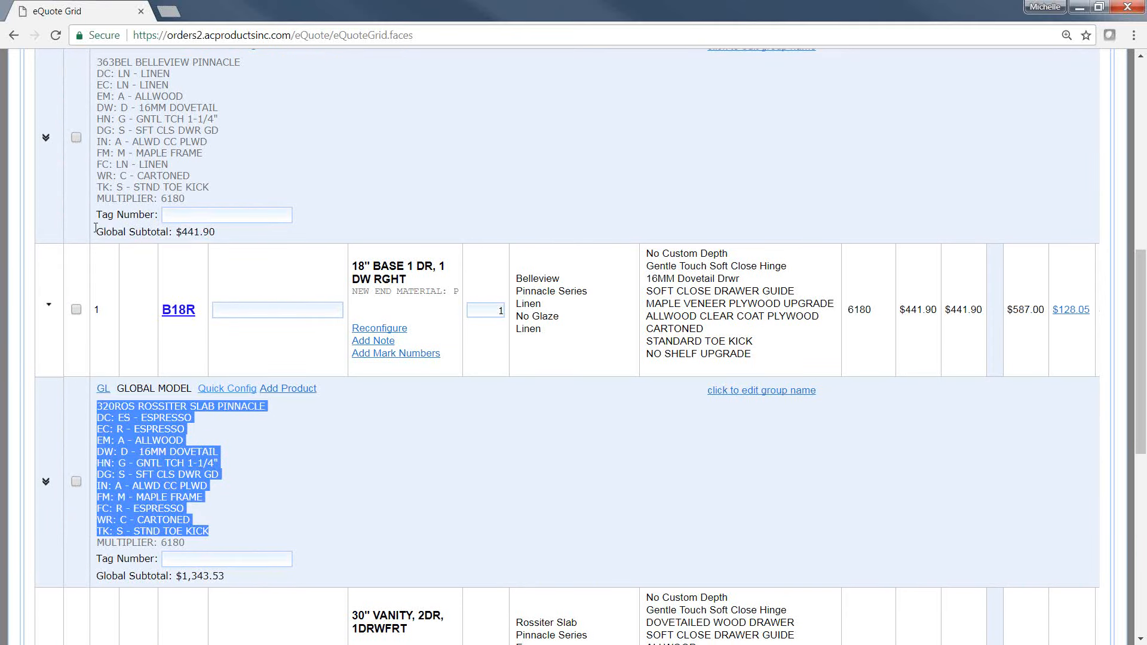
{"action": "left_click_drag", "start_coordinate": [96, 229], "coordinate": [218, 235]}
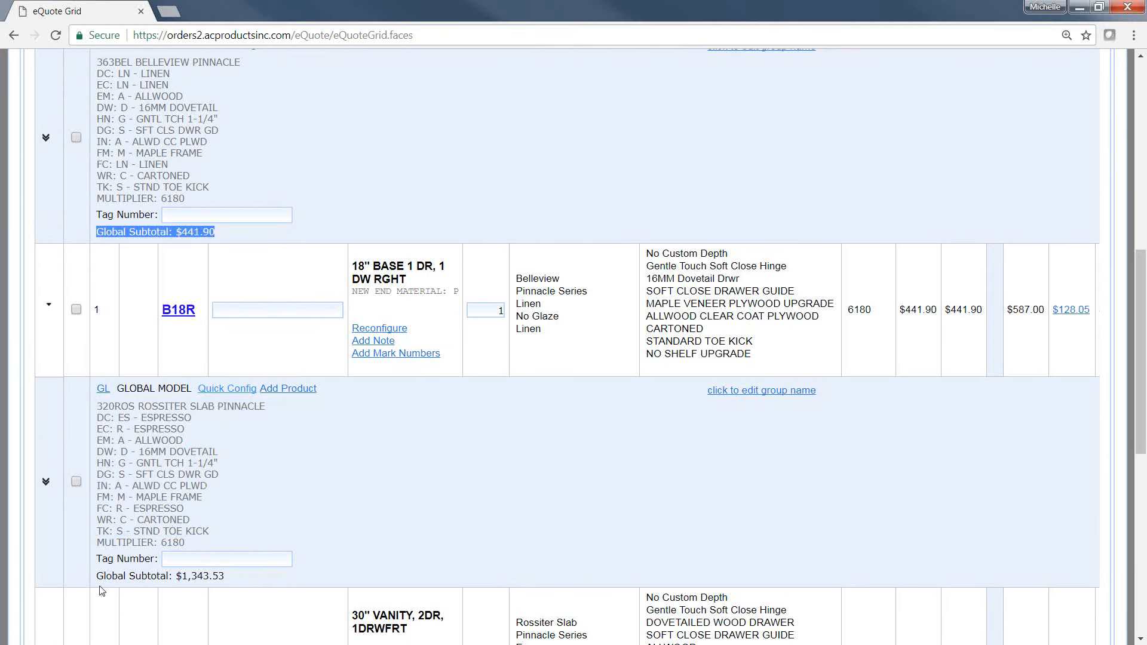
{"action": "left_click_drag", "start_coordinate": [97, 576], "coordinate": [226, 578]}
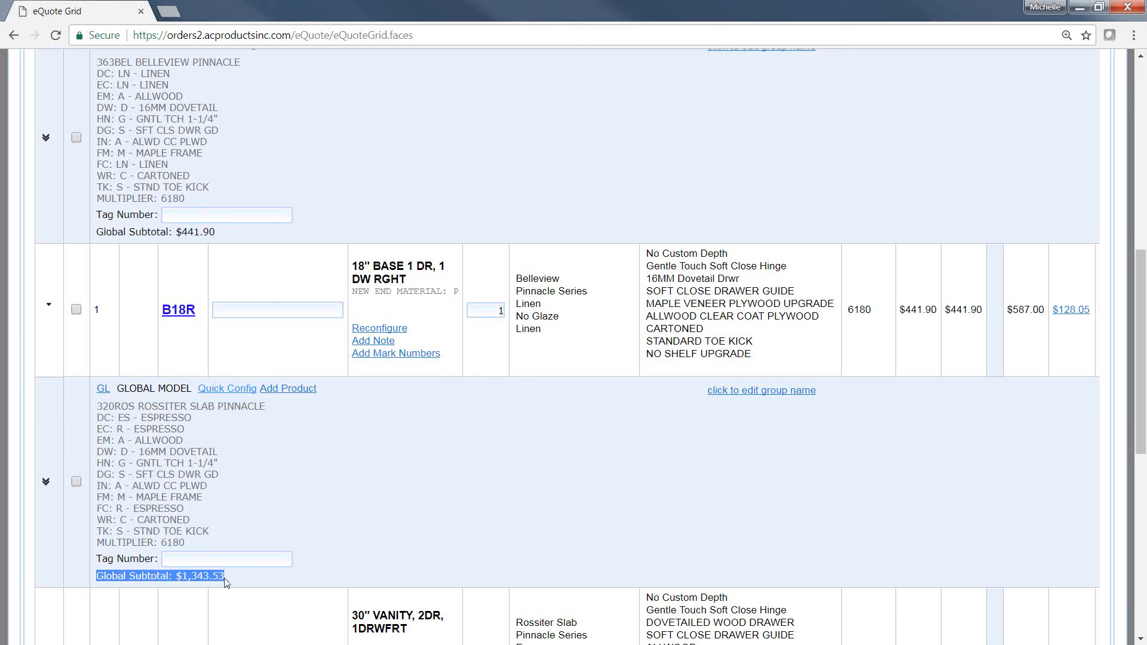
{"action": "left_click", "coordinate": [453, 477]}
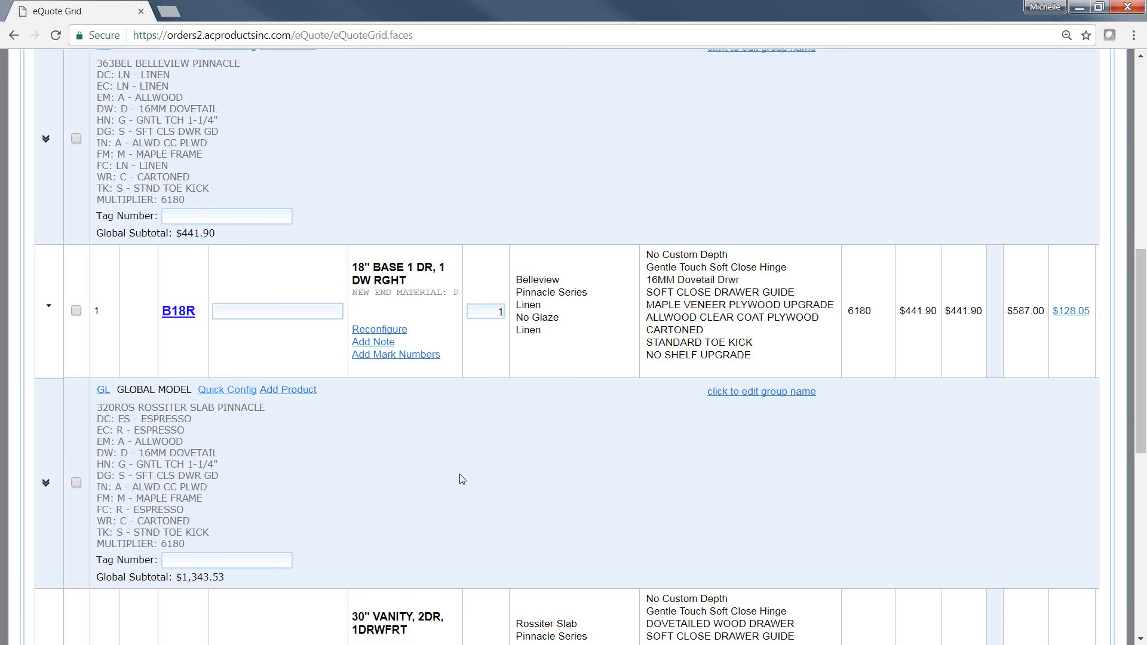
Delete the Belleview Pinnacle global group together with its B18R product line from the quote
{"action": "scroll", "coordinate": [462, 478], "scroll_direction": "up", "scroll_amount": 5}
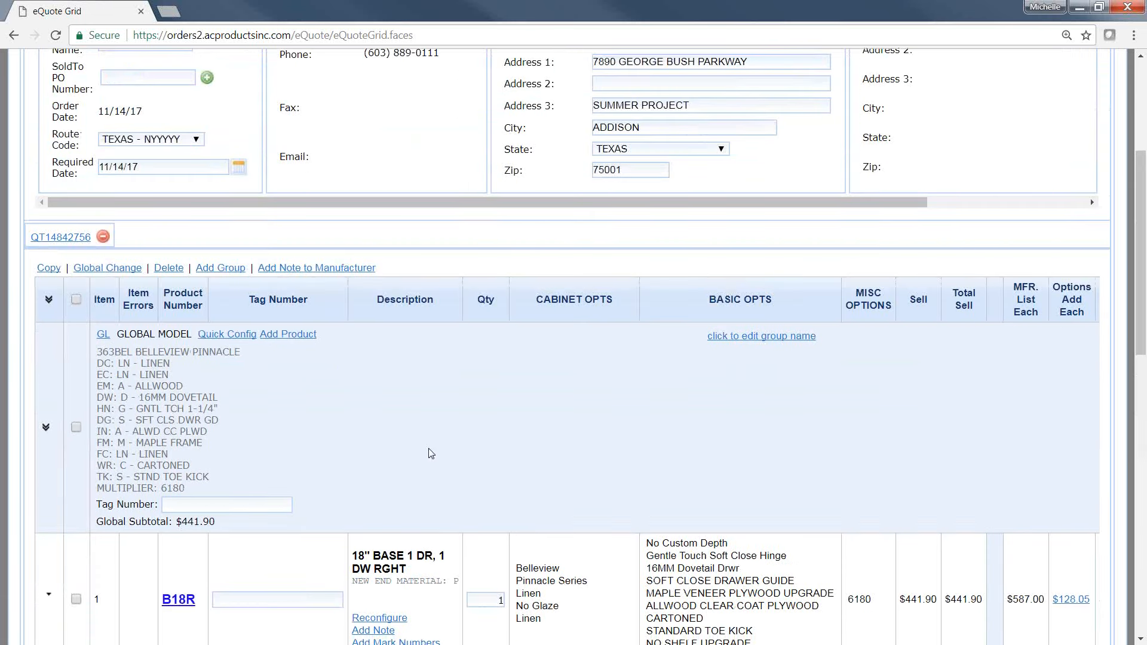
{"action": "scroll", "coordinate": [431, 454], "scroll_direction": "down", "scroll_amount": 5}
{"action": "scroll", "coordinate": [431, 453], "scroll_direction": "up", "scroll_amount": 4}
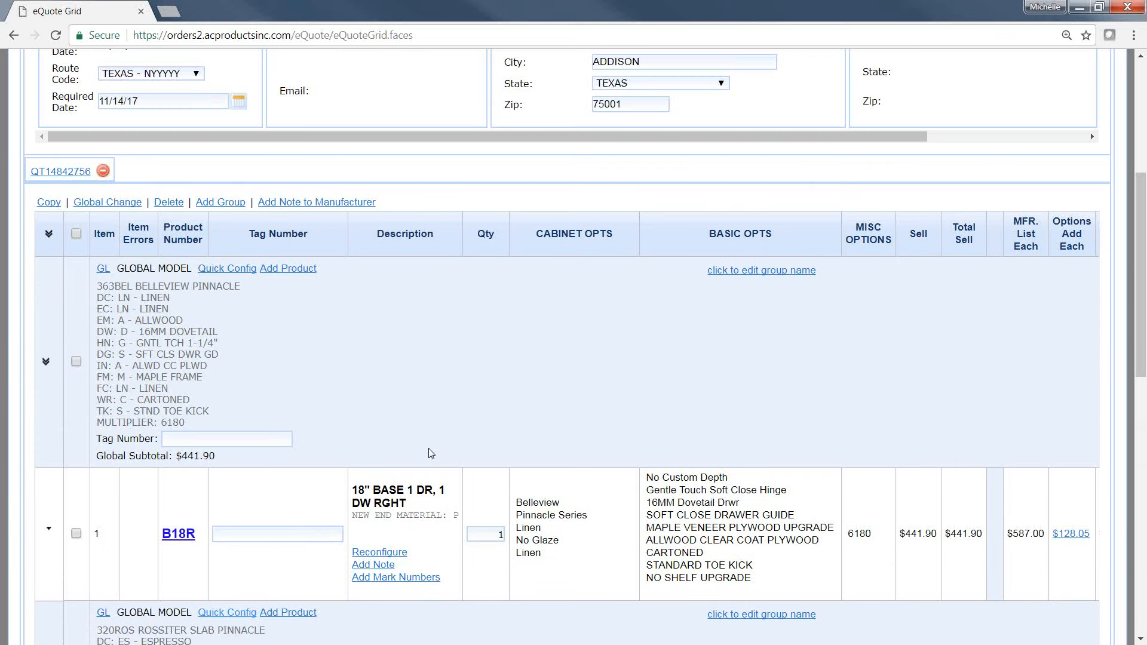
{"action": "left_click", "coordinate": [76, 362]}
{"action": "left_click_drag", "start_coordinate": [195, 424], "coordinate": [103, 286]}
{"action": "left_click", "coordinate": [214, 376]}
{"action": "scroll", "coordinate": [118, 463], "scroll_direction": "down", "scroll_amount": 1}
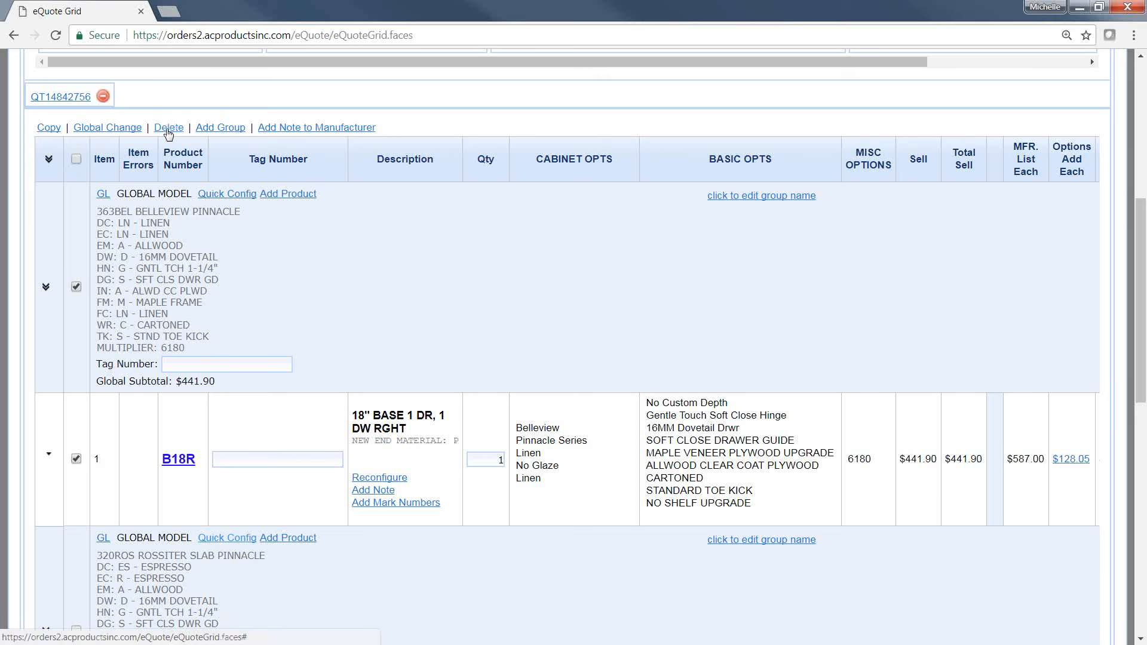
{"action": "left_click", "coordinate": [168, 132]}
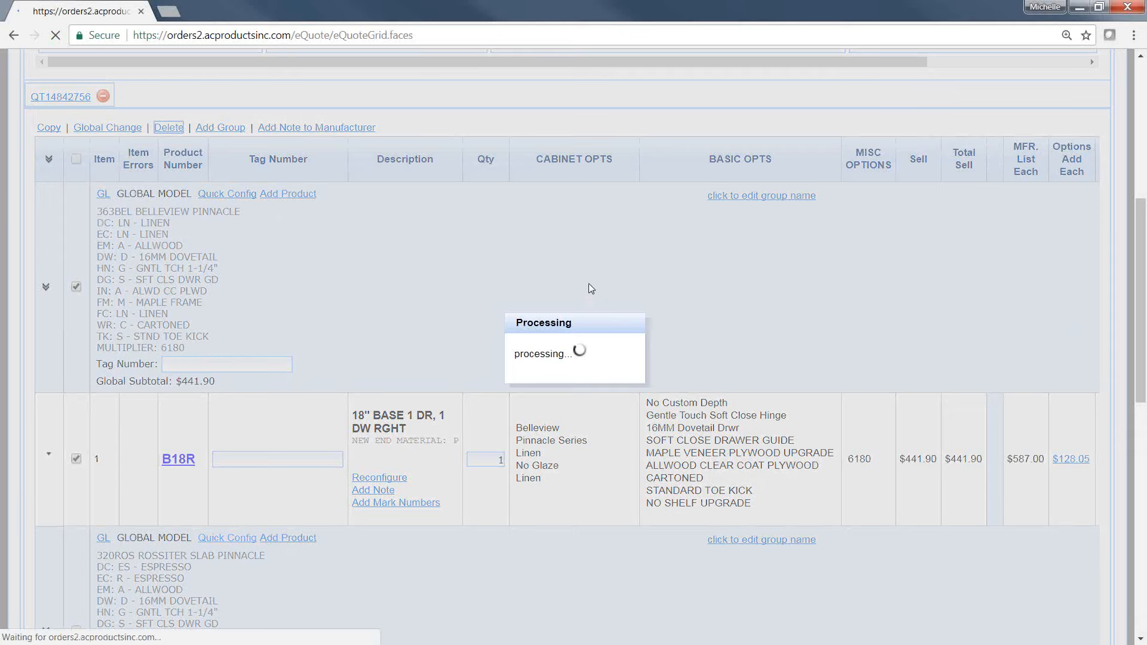
Examine the quote's remaining Rossiter Slab Pinnacle group, including its specifications and product lines
{"action": "scroll", "coordinate": [583, 284], "scroll_direction": "down", "scroll_amount": 8}
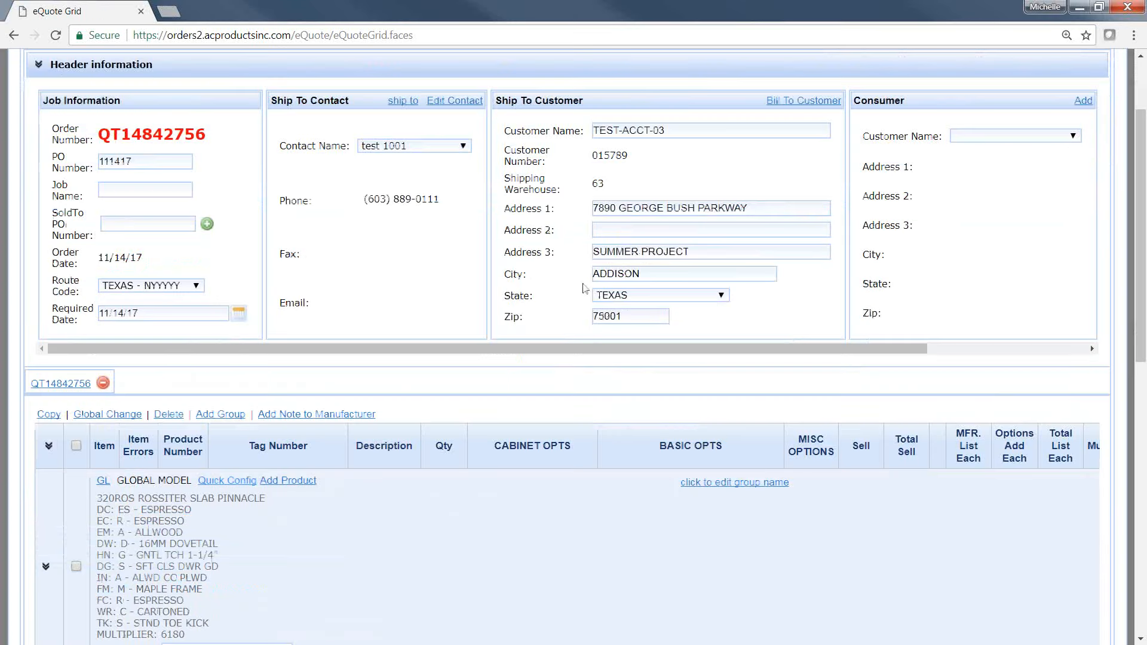
{"action": "left_click_drag", "start_coordinate": [95, 160], "coordinate": [242, 297]}
{"action": "scroll", "coordinate": [241, 296], "scroll_direction": "down", "scroll_amount": 5}
{"action": "scroll", "coordinate": [243, 295], "scroll_direction": "up", "scroll_amount": 8}
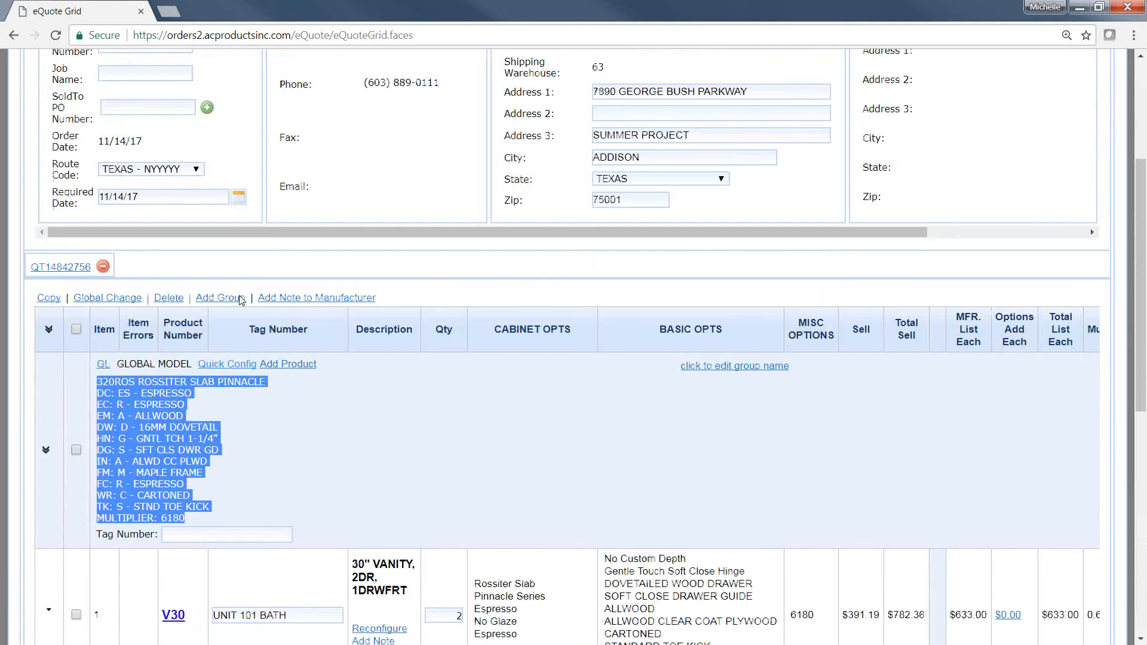
{"action": "left_click", "coordinate": [221, 337]}
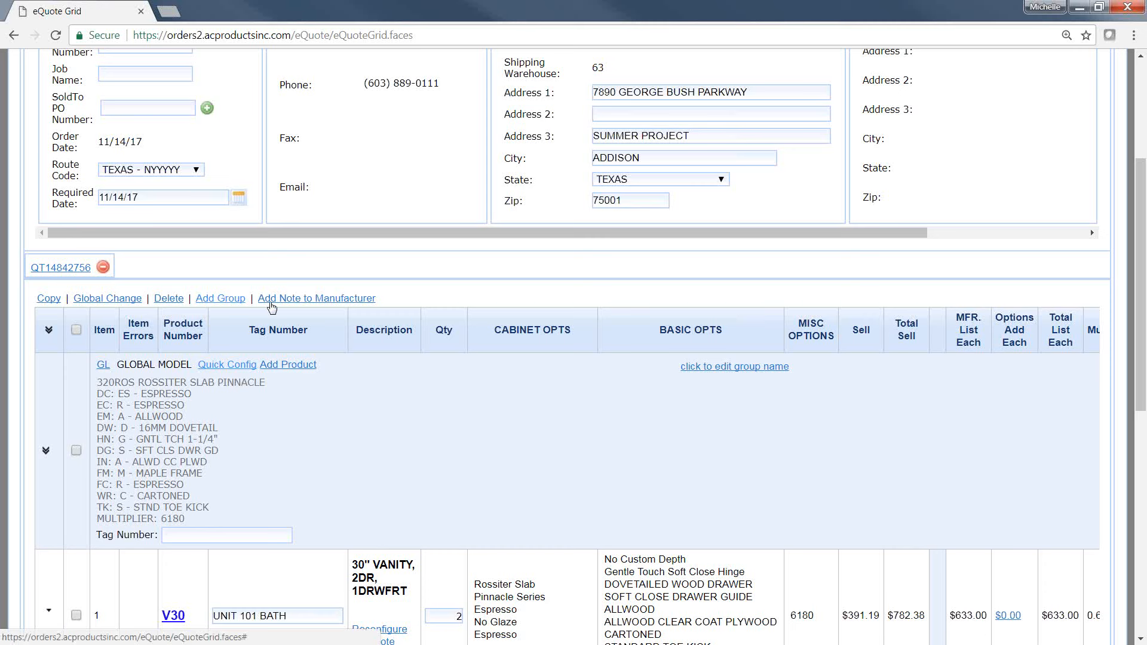
{"action": "scroll", "coordinate": [428, 302], "scroll_direction": "up", "scroll_amount": 4}
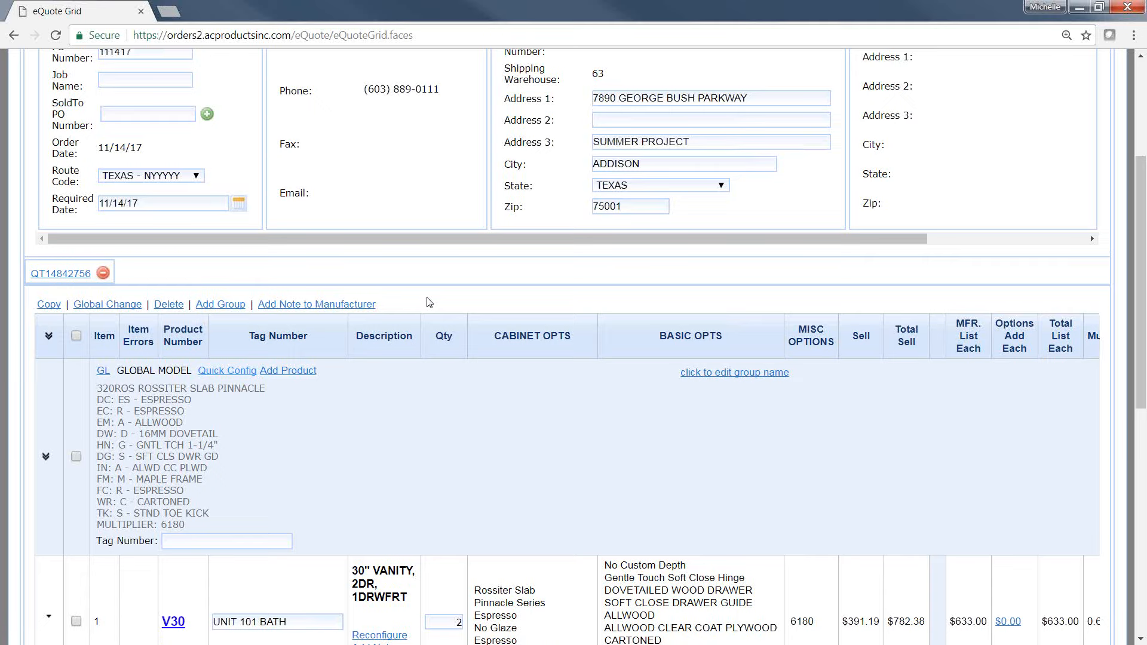